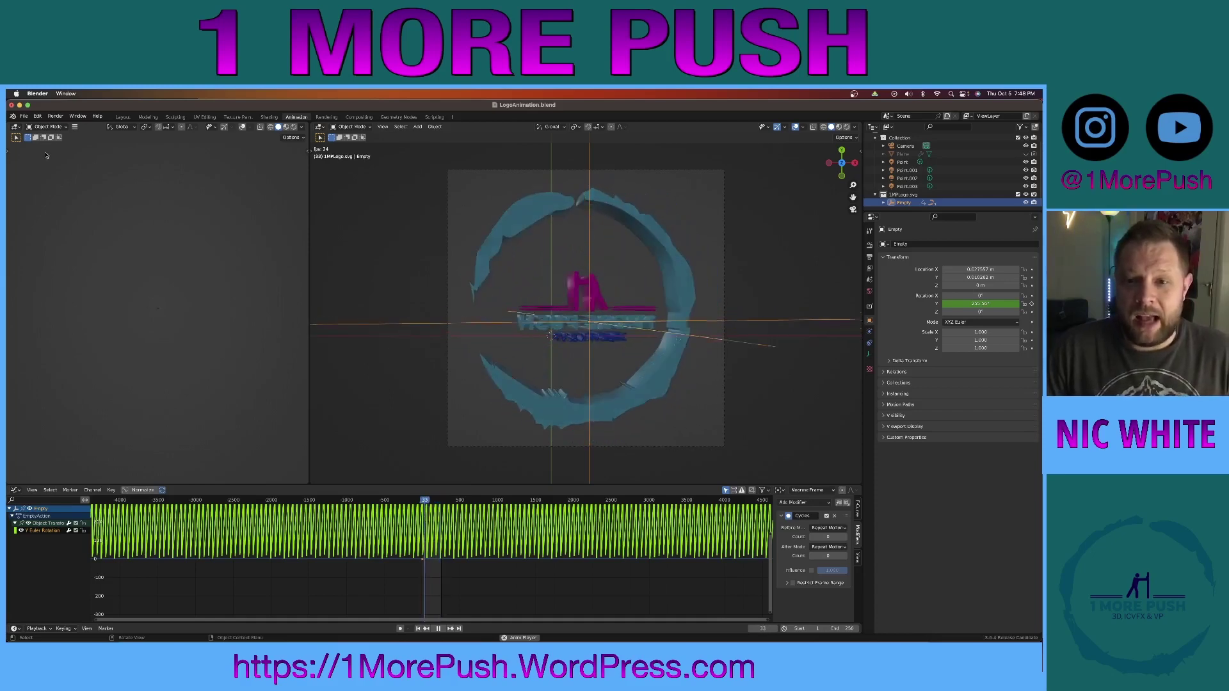
Export the animated Blender logo scene as LogoAnimation_V3.fbx, stop playback and switch to Unreal.
click(23, 117)
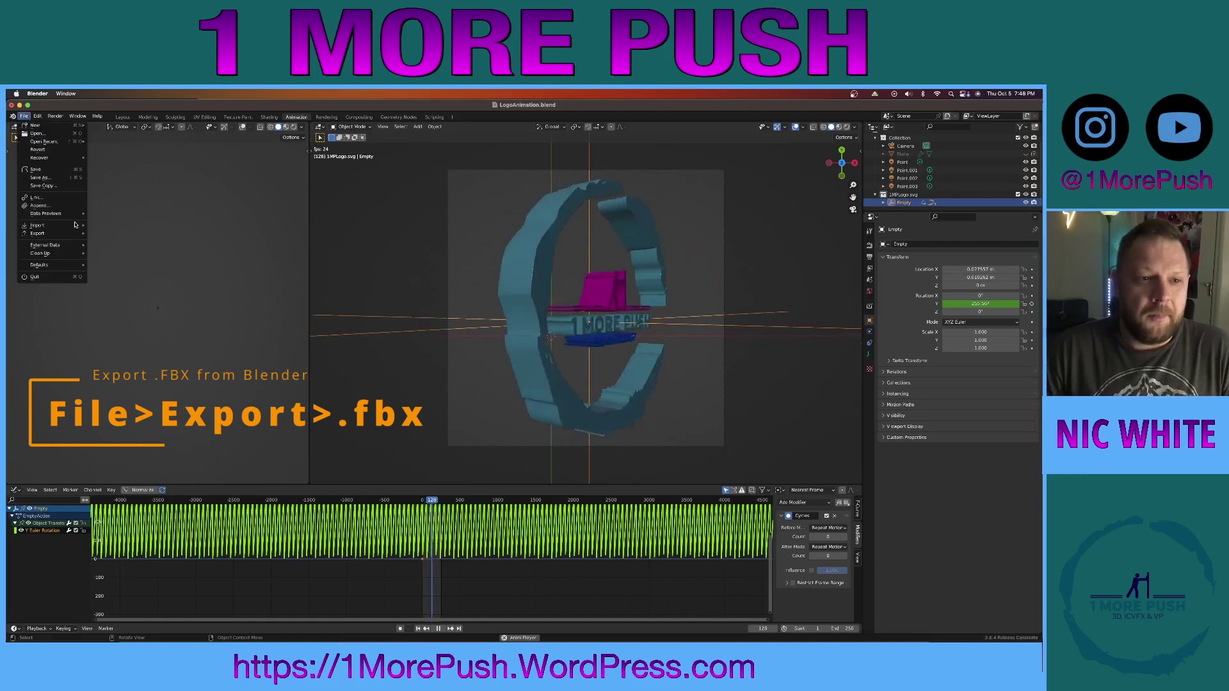
mouse_move(51, 233)
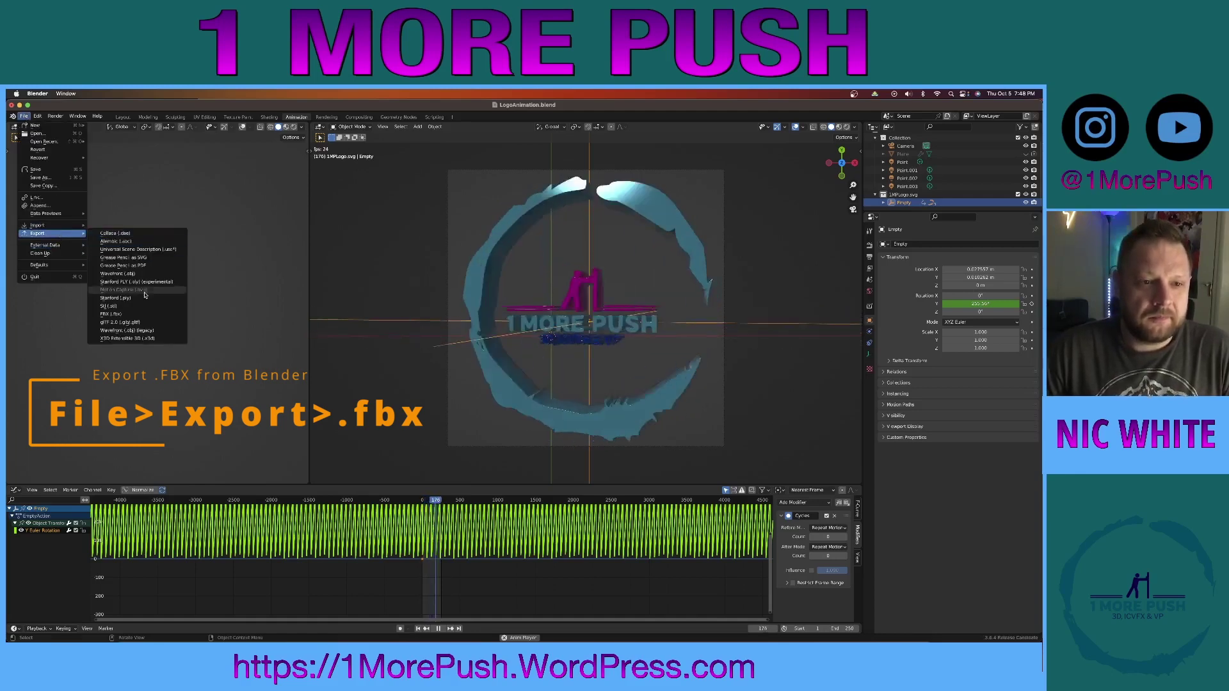
click(110, 313)
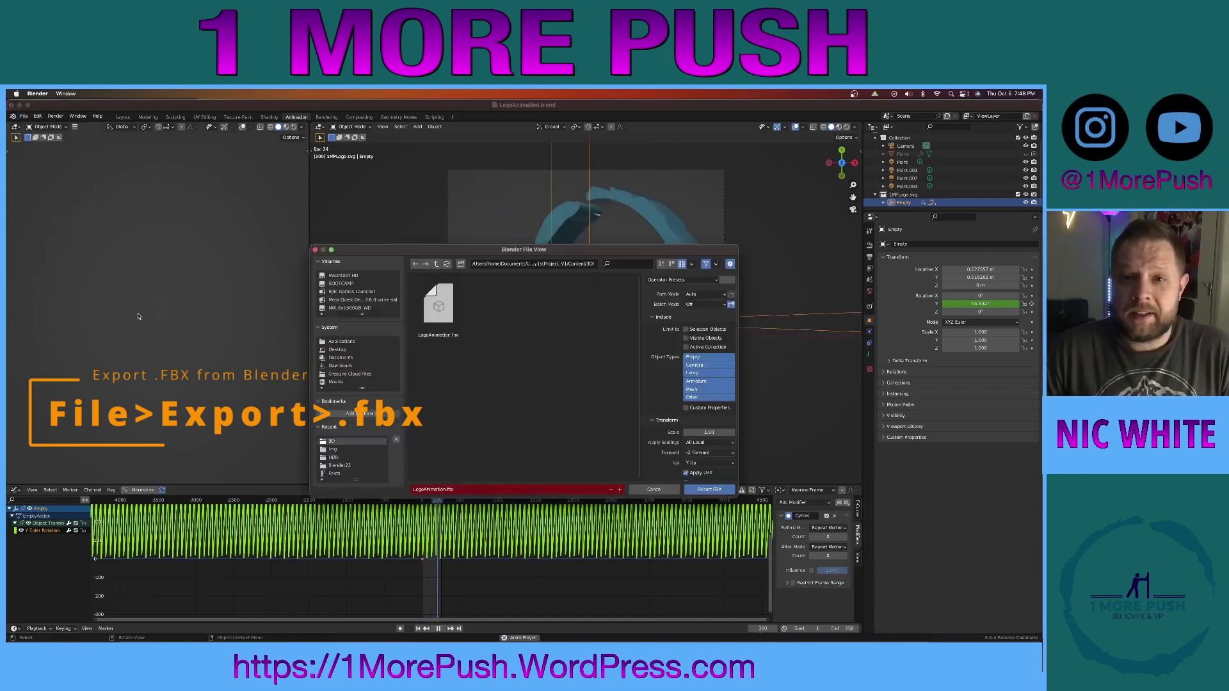
click(711, 491)
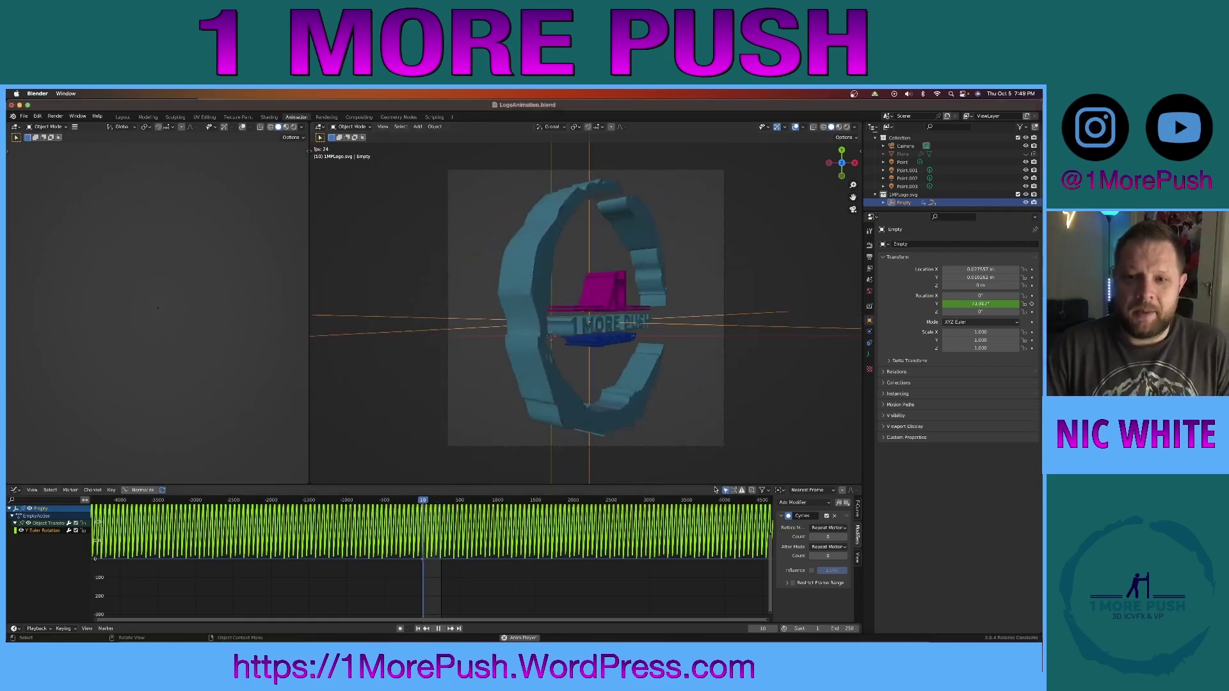
key(space)
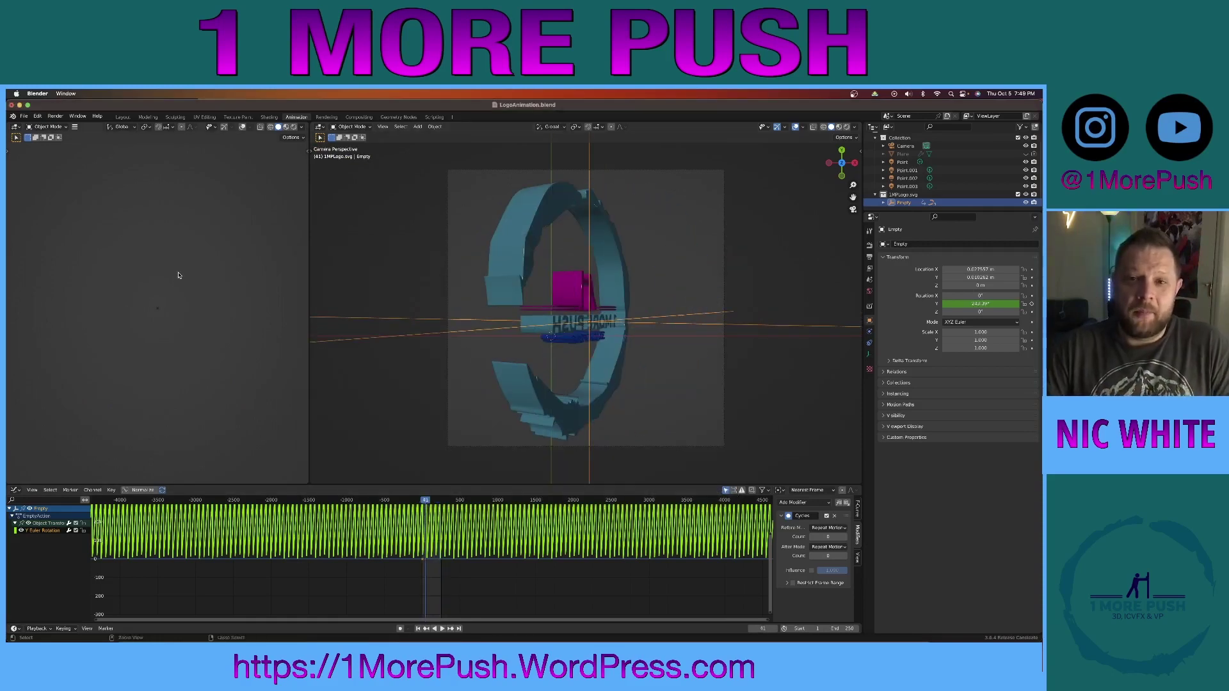
key(super+Tab)
key(super+Tab)
key(super+Tab)
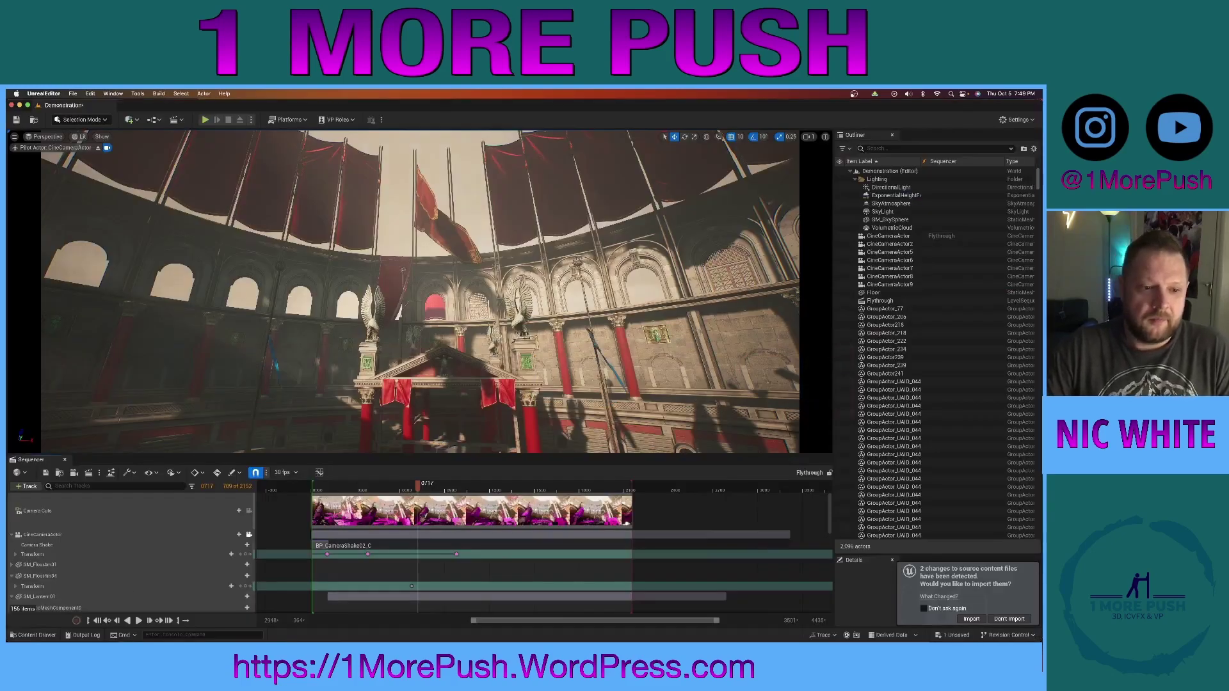
Add a new folder named LOGOAnimation inside the Content Drawer's 3D folder and open it.
click(37, 635)
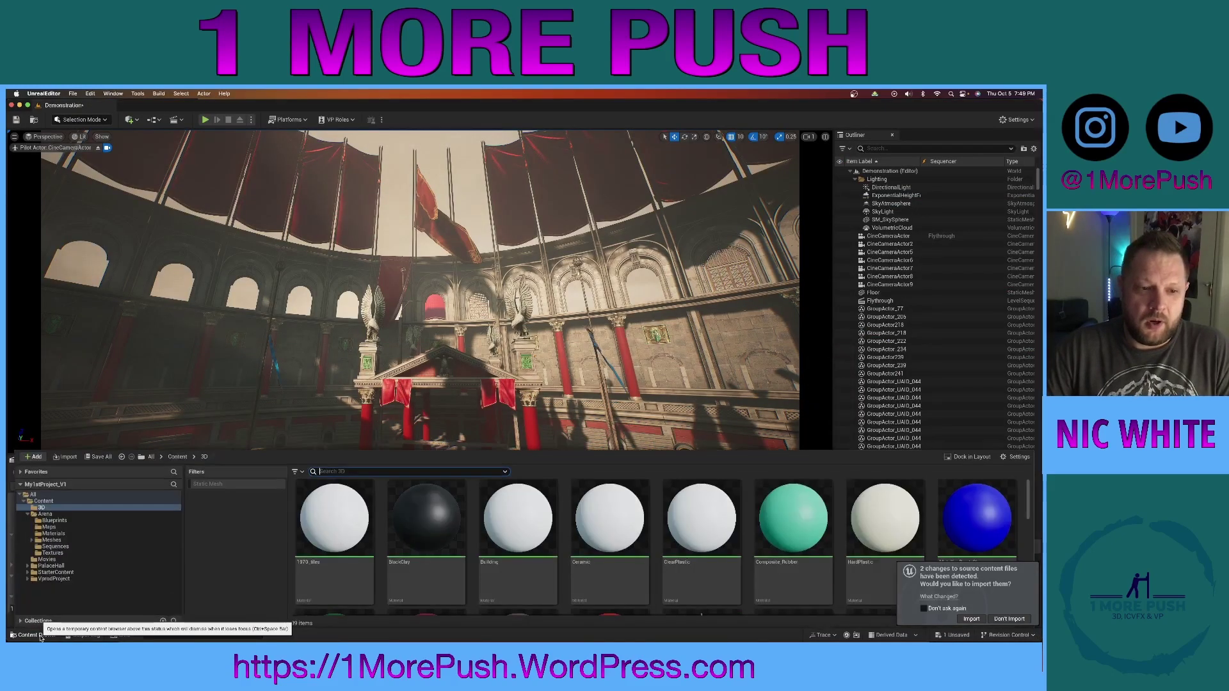
click(41, 509)
click(35, 457)
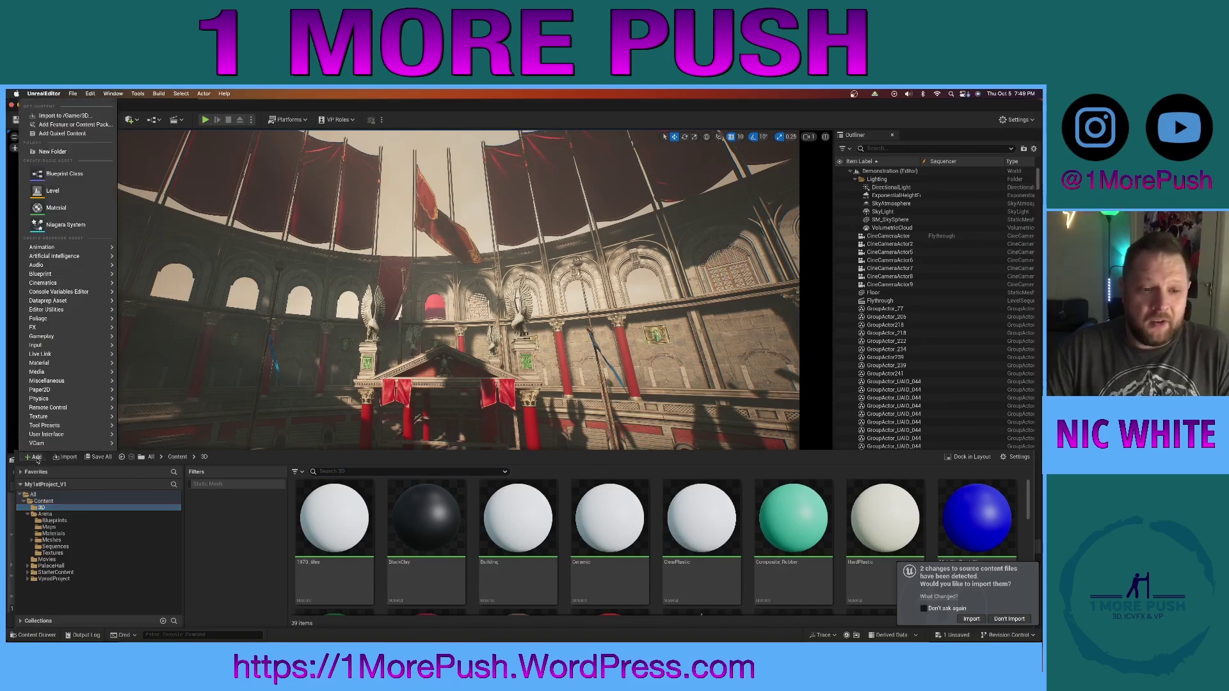
click(53, 152)
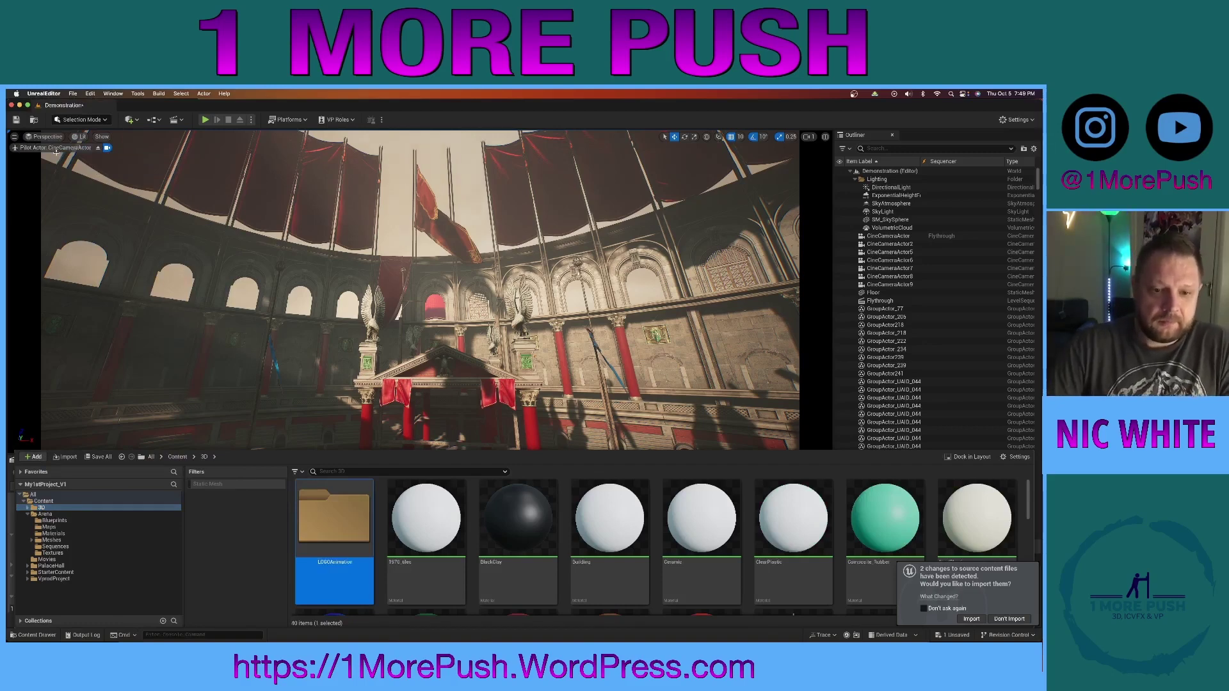
double_click(339, 532)
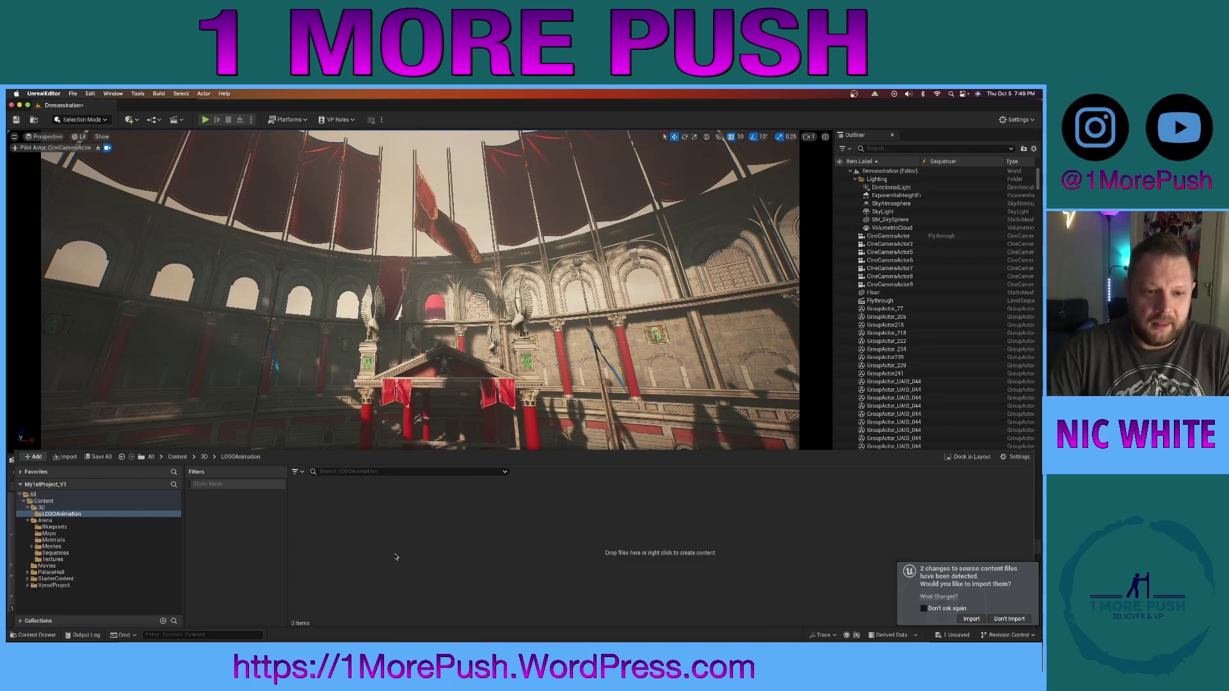
Import LogoAnimation_V3.fbx into LOGOAnimation with Import Animations ticked, using Import All.
click(63, 458)
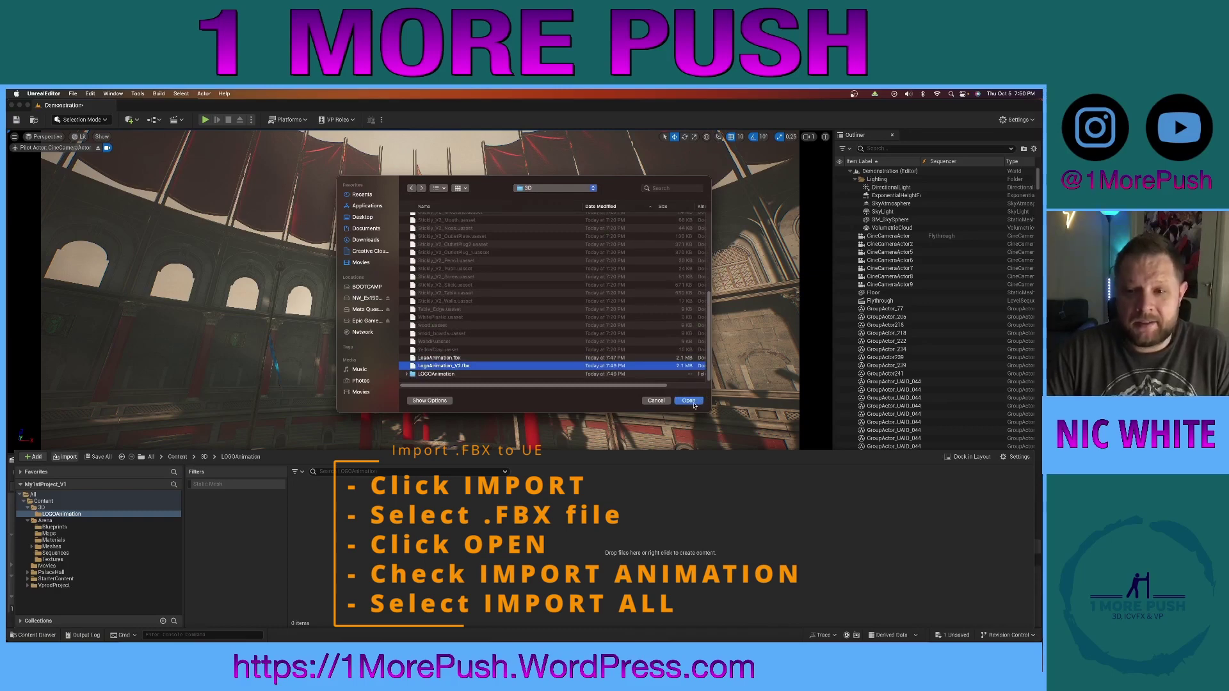
click(693, 403)
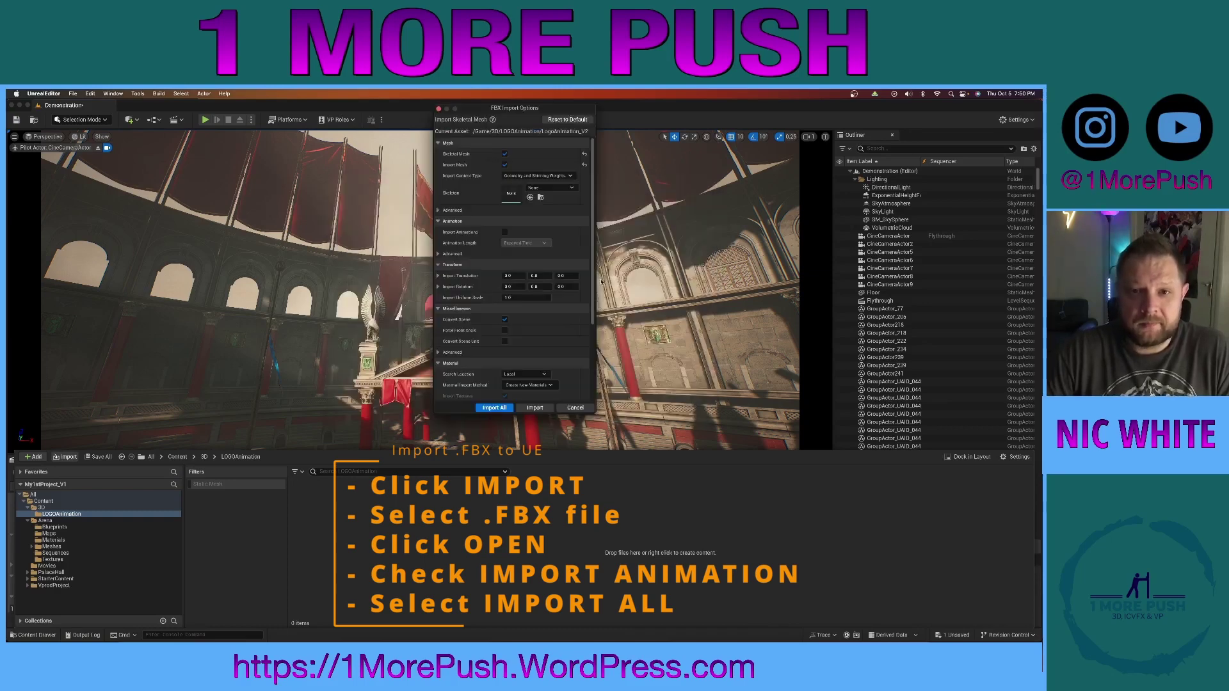
click(505, 233)
scroll(485, 233, down, 4)
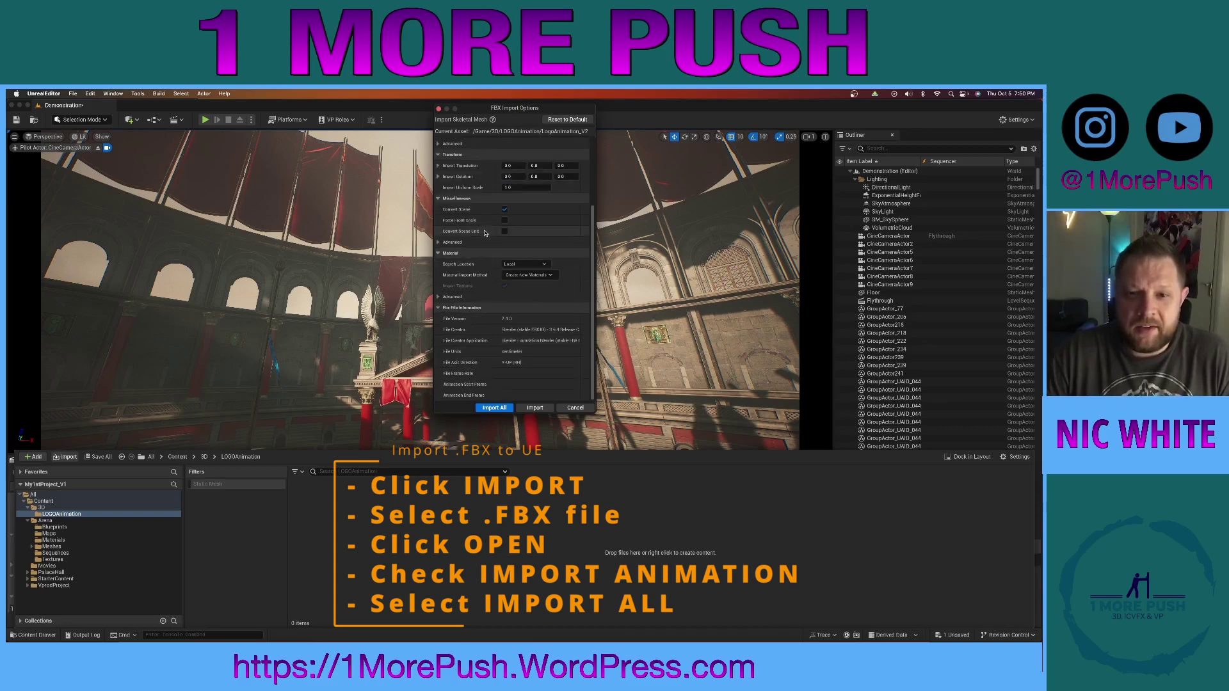
click(494, 407)
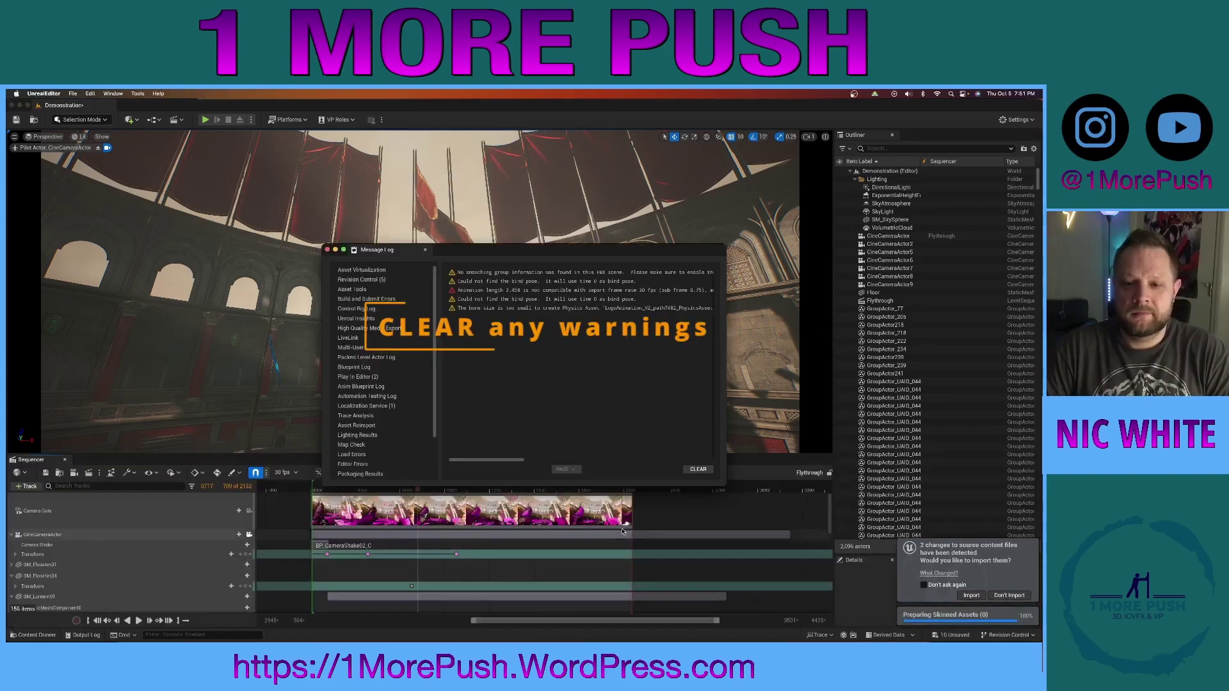
Dismiss the import warnings and open the imported logo Anim asset to watch the ring rotate.
click(328, 250)
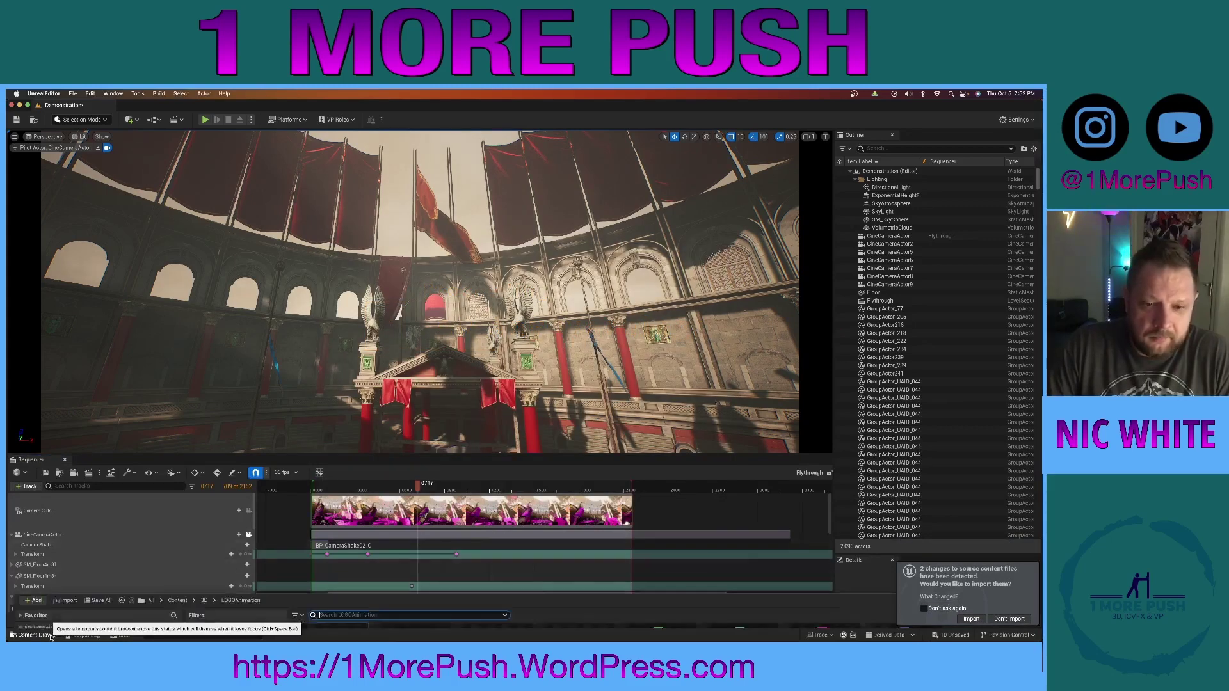
click(47, 636)
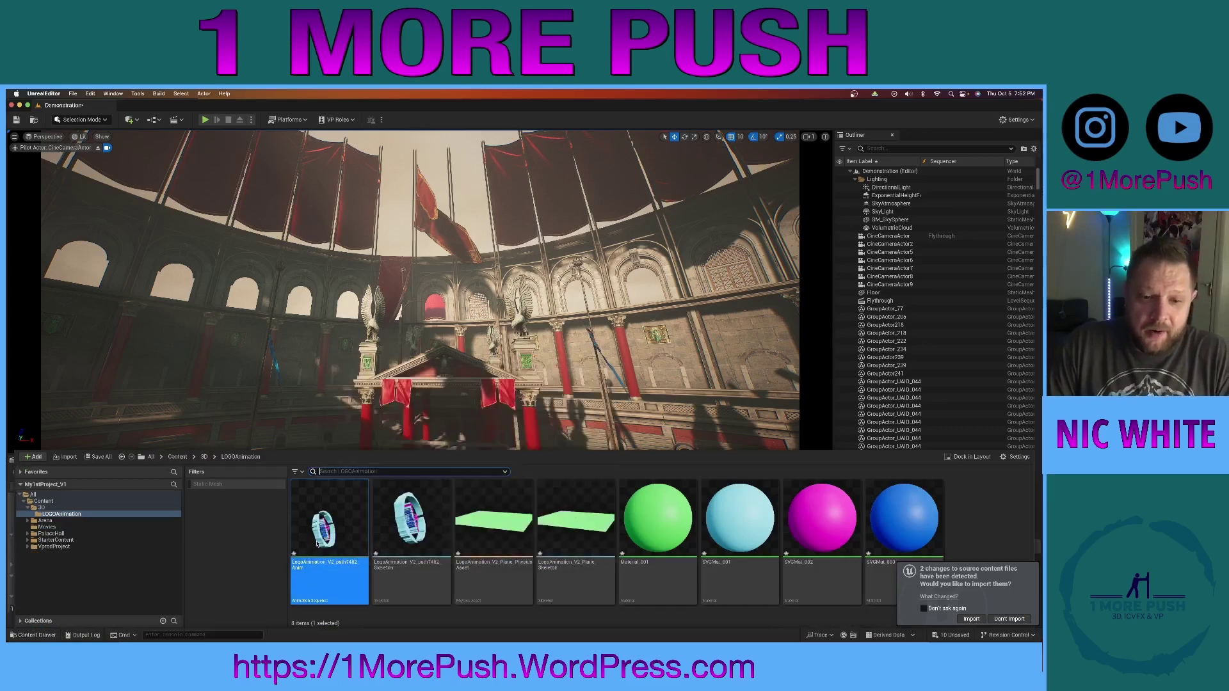
double_click(317, 542)
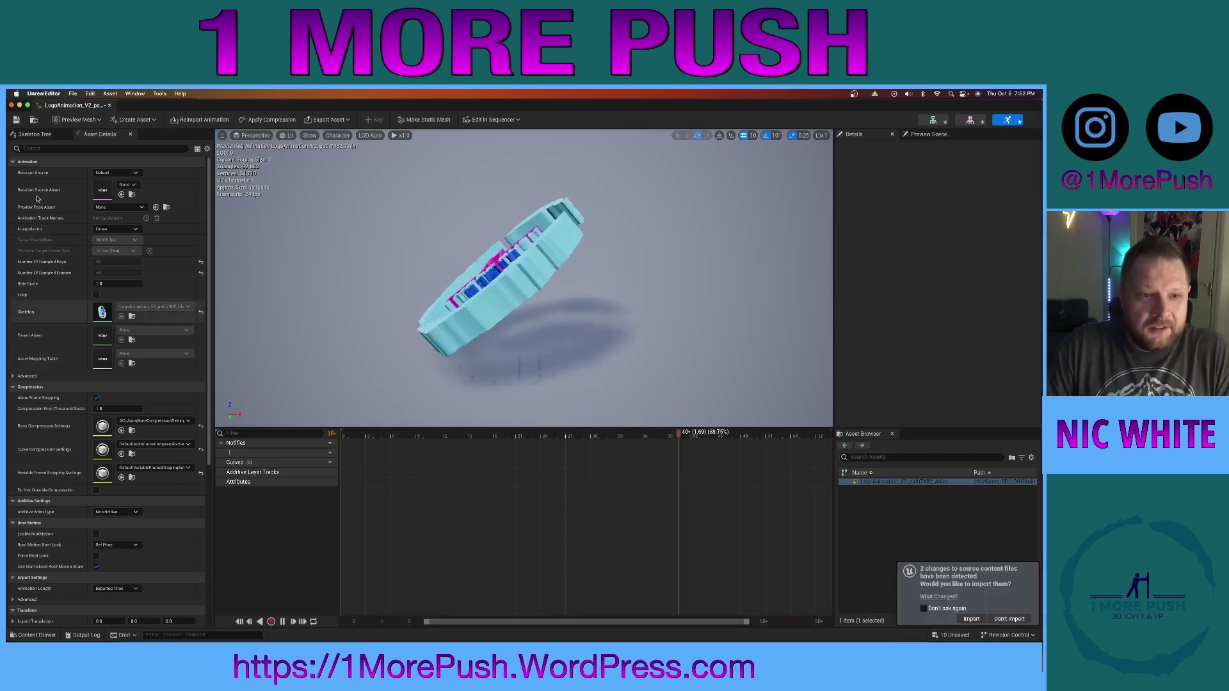
Place the logo animation actor into the arena level and lock its scale proportionally.
click(11, 105)
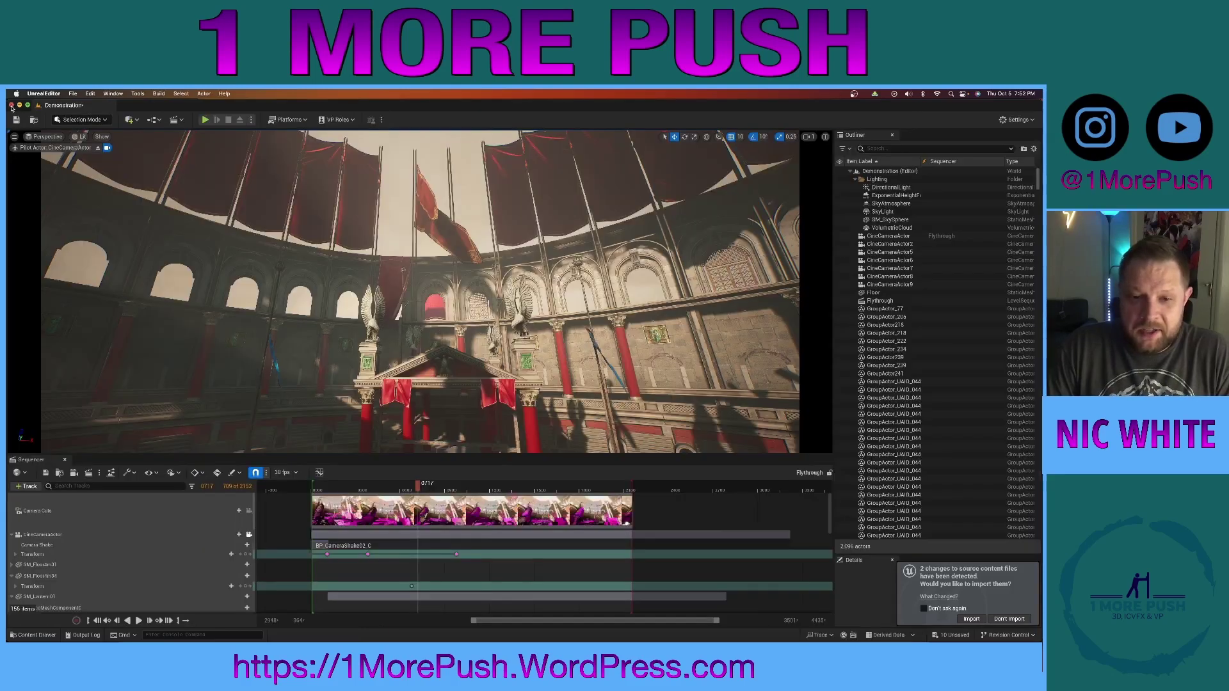
click(39, 636)
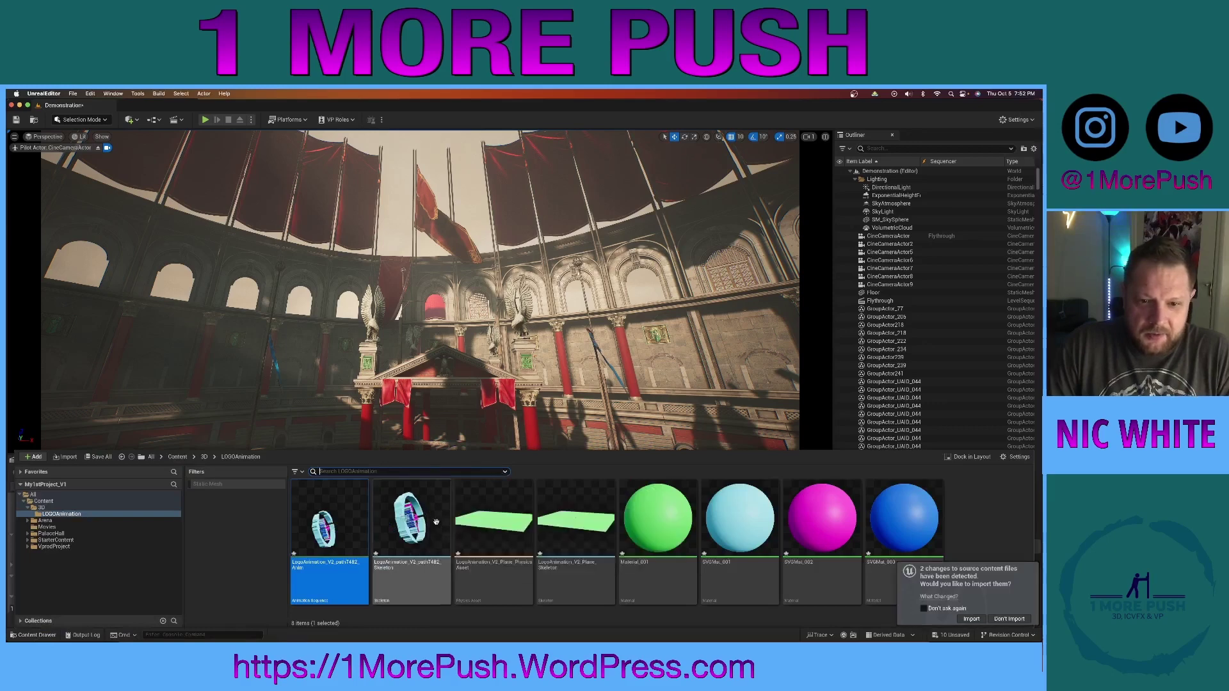
click(434, 299)
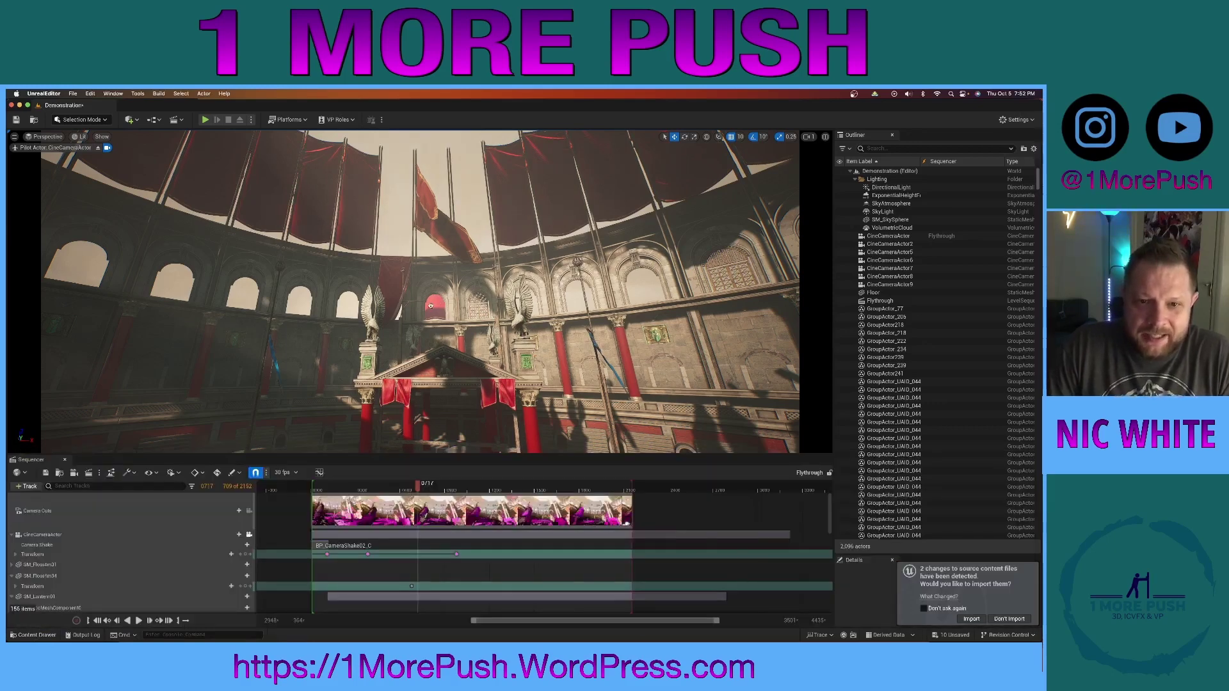
drag(448, 327, 464, 333)
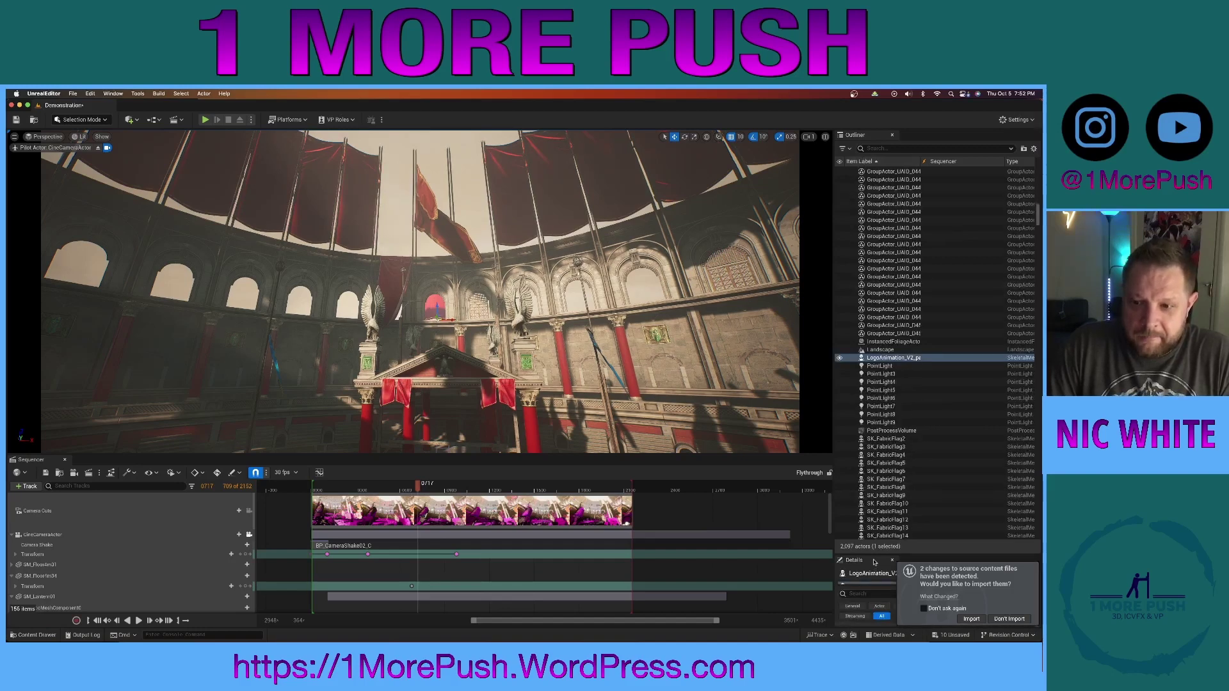
drag(872, 546, 885, 183)
click(885, 351)
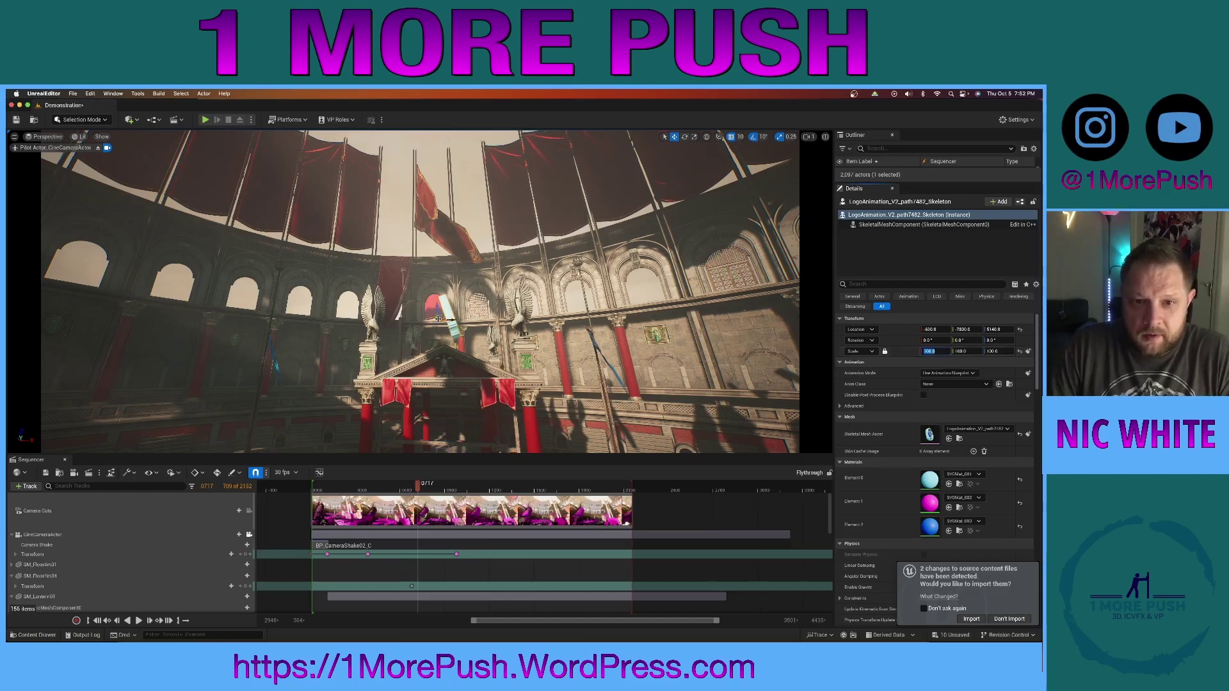
Raise the logo above the central stage, checking along the flythrough, then filter Details by 'anim'.
drag(437, 318, 395, 224)
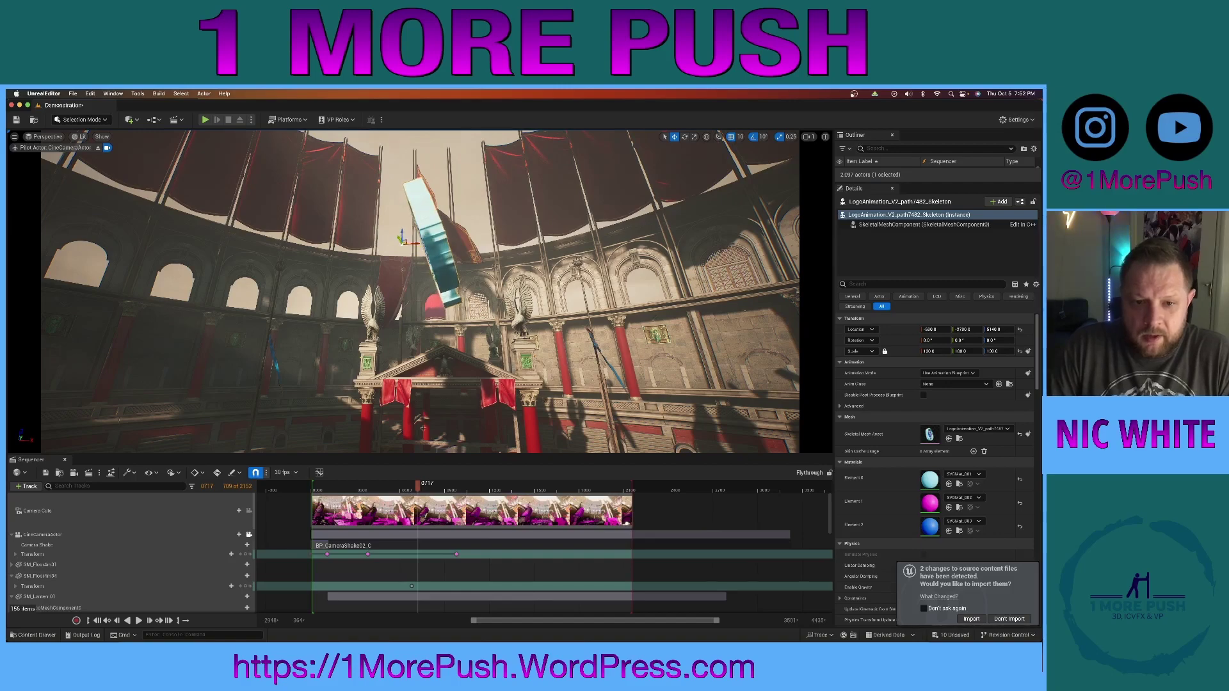
click(362, 489)
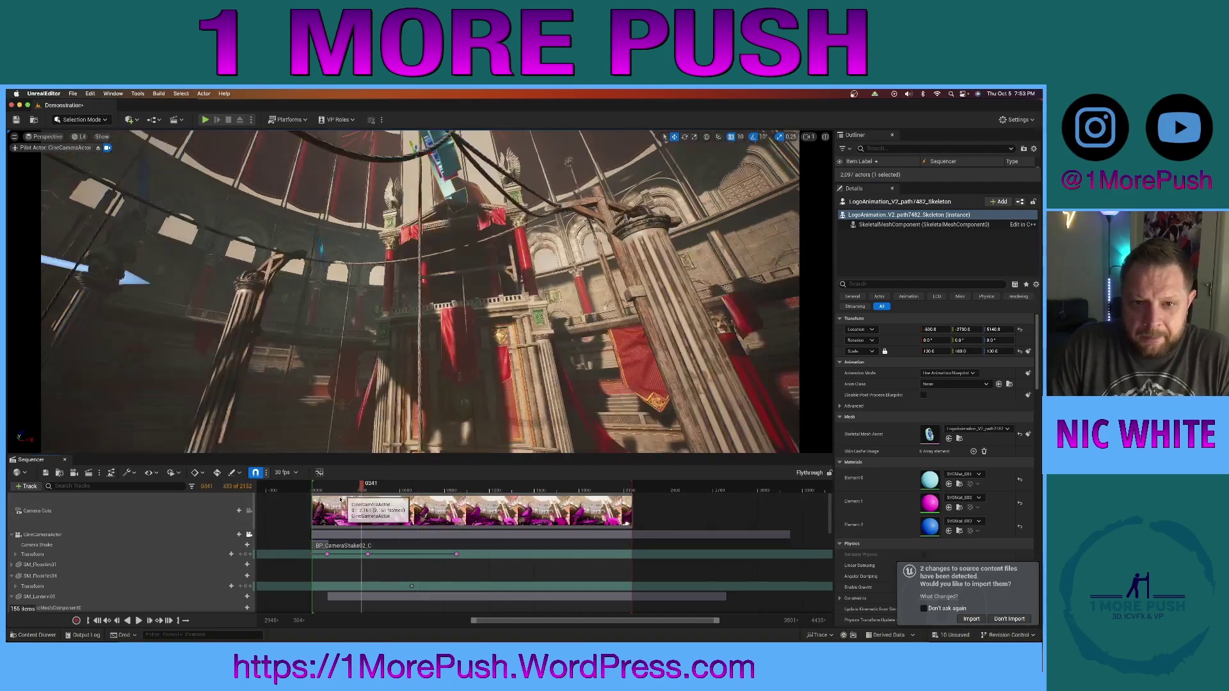
drag(349, 489, 487, 512)
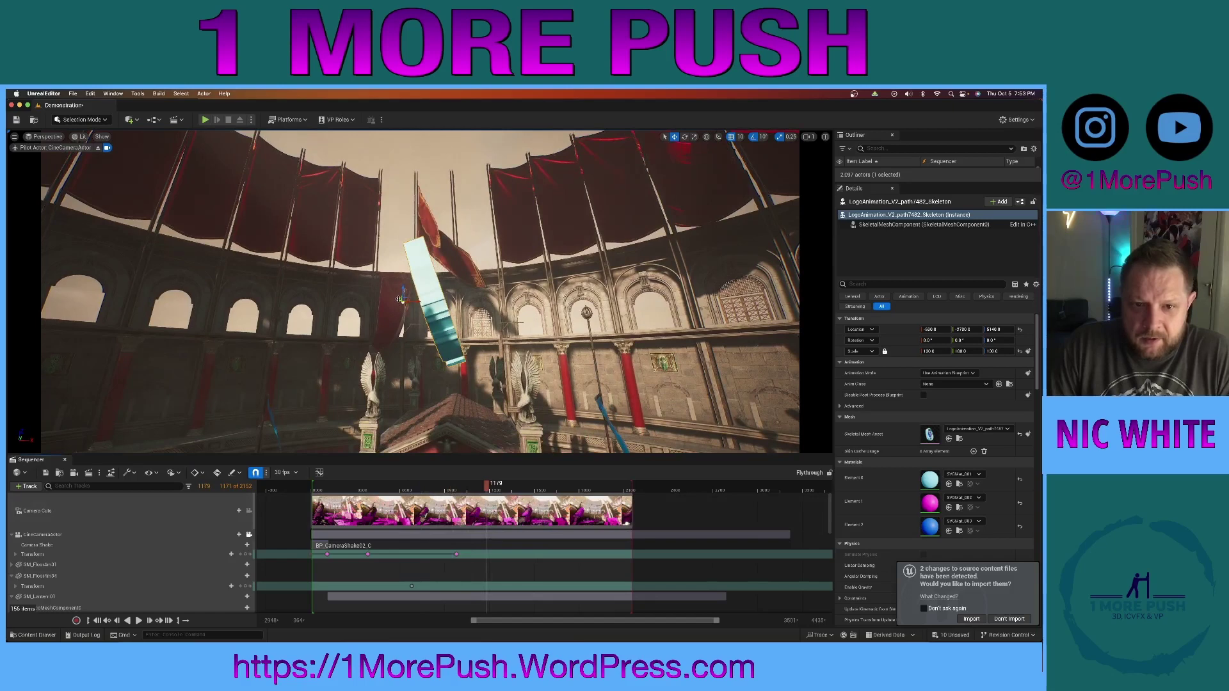
drag(388, 302, 445, 297)
scroll(888, 502, down, 15)
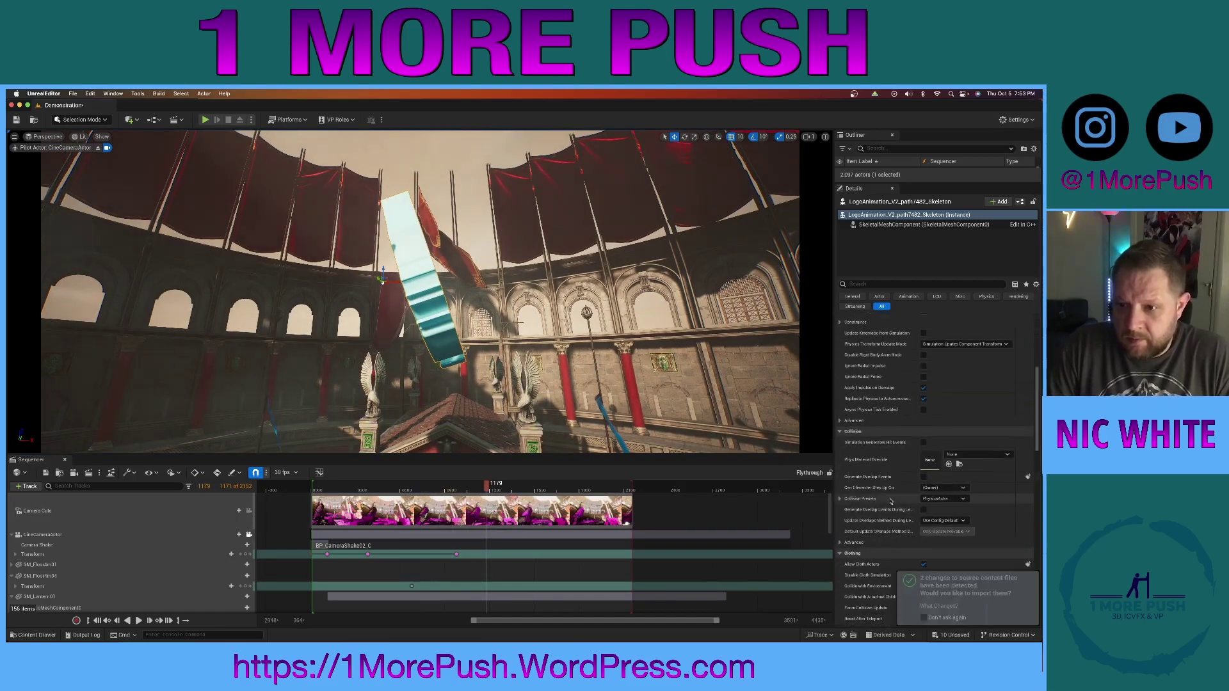
scroll(888, 503, down, 3)
click(863, 286)
text(anim)
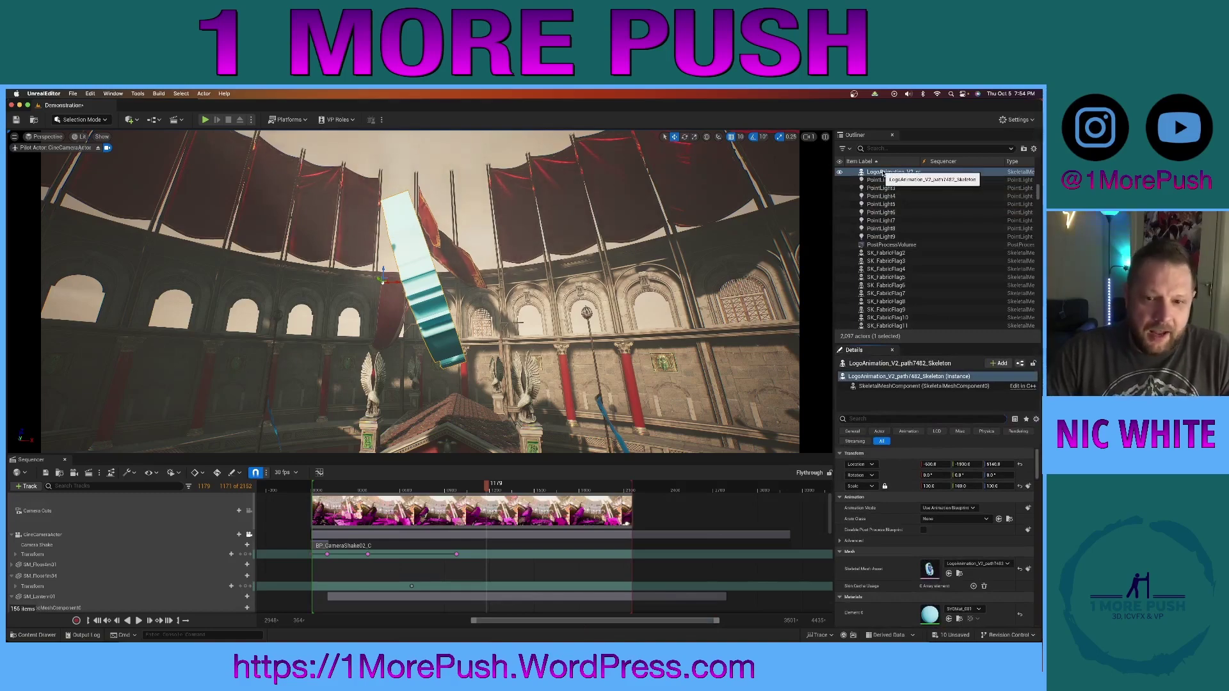
Parent PointLight6 under PointLight4 and add the logo actor as a Flythrough sequence track.
right_drag(416, 288, 291, 255)
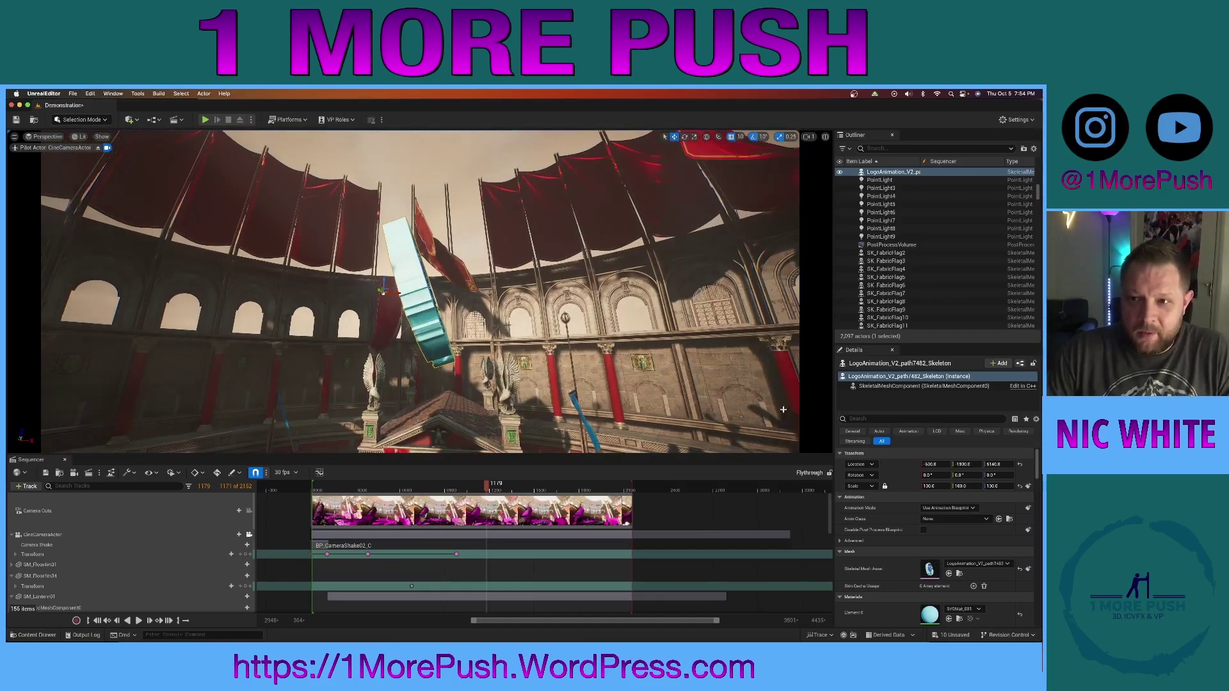
drag(880, 212, 883, 196)
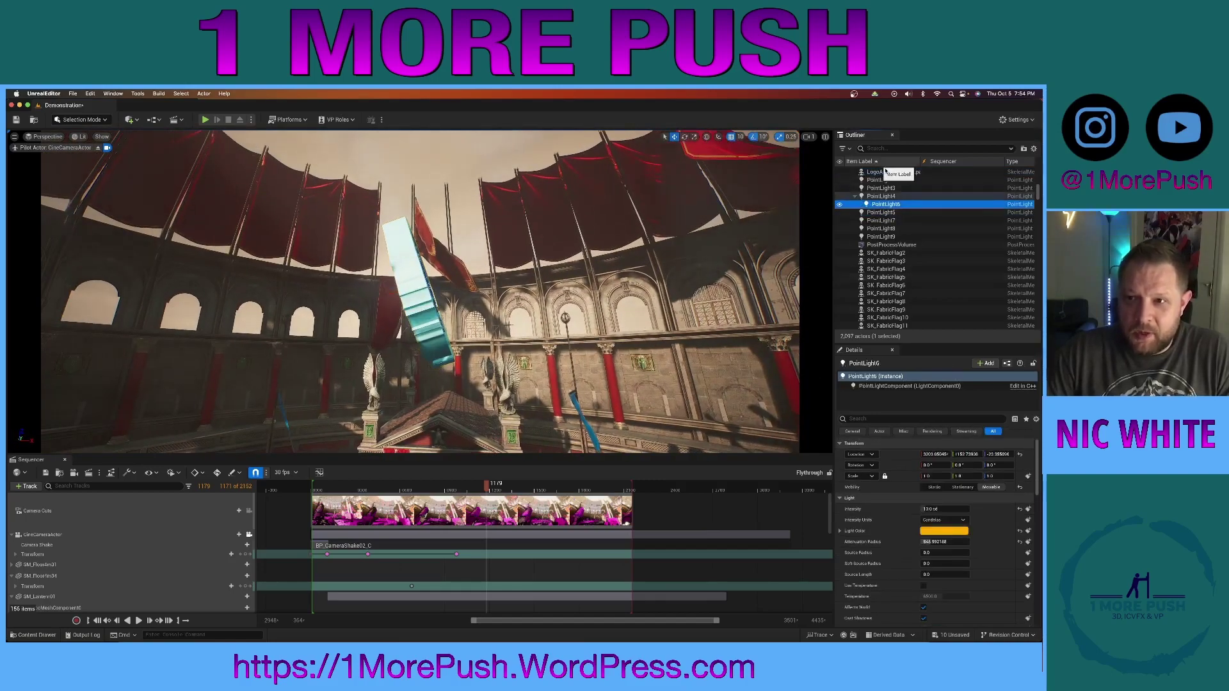
click(895, 173)
scroll(852, 243, up, 3)
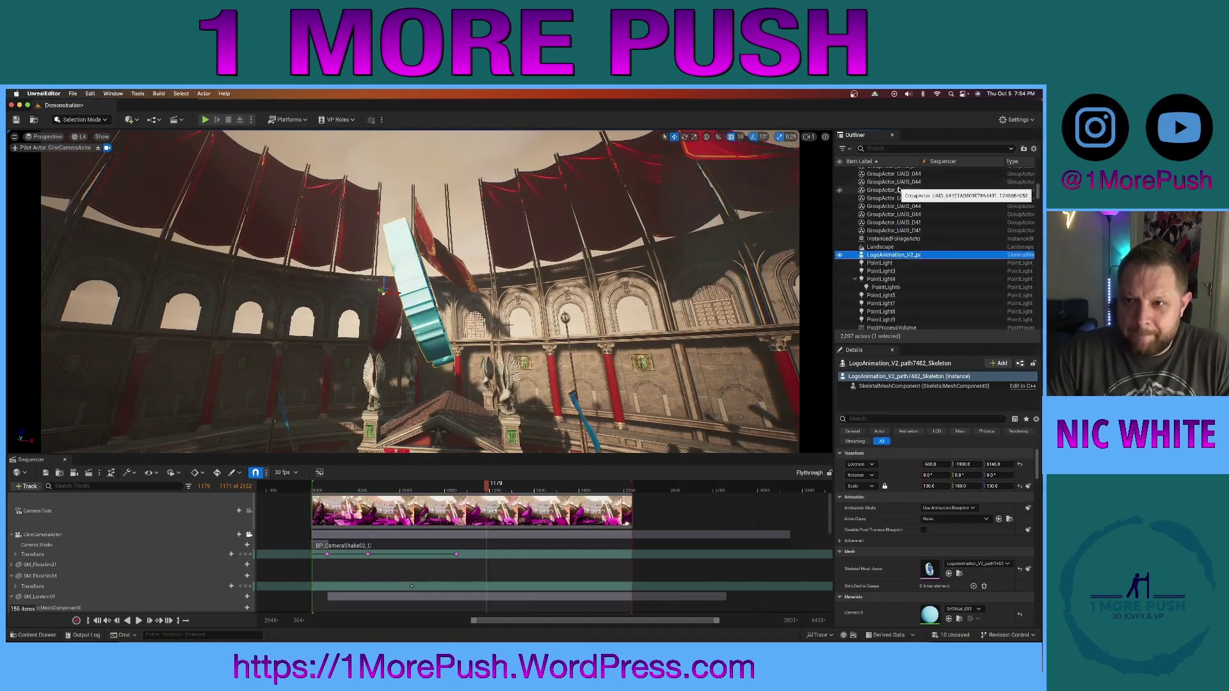
drag(893, 255, 434, 573)
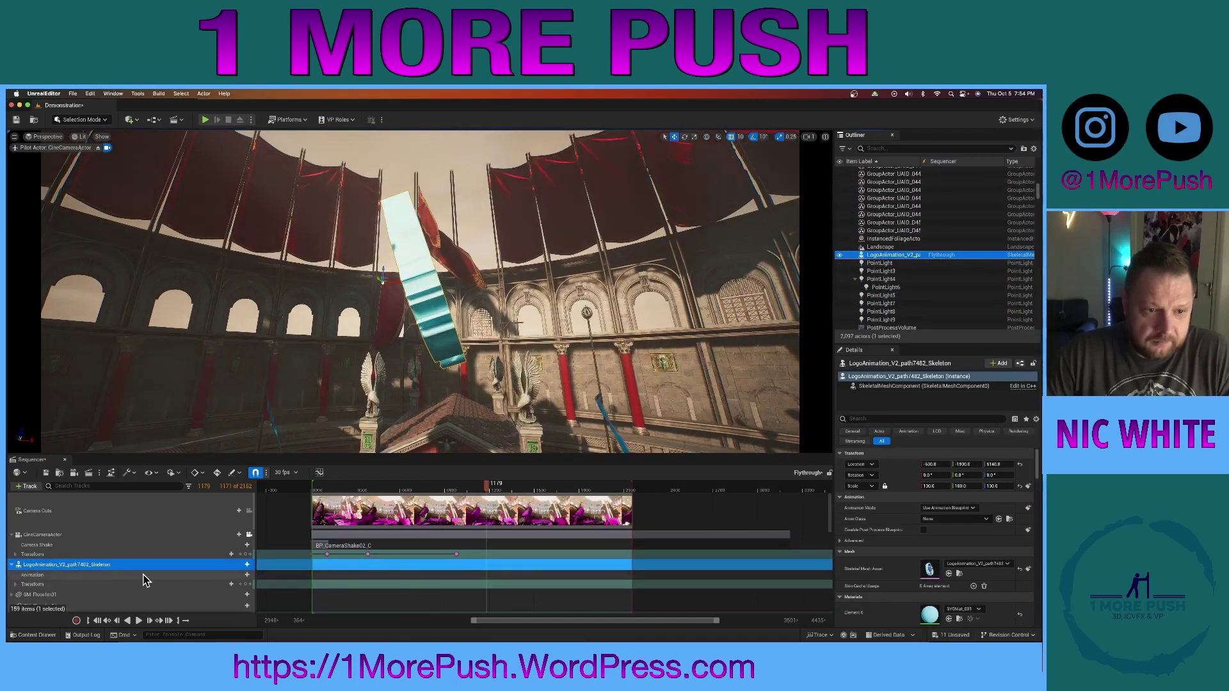
Place the LogoAnimation clip on the logo's Animation track at frame 0622.
click(238, 576)
drag(486, 485, 404, 486)
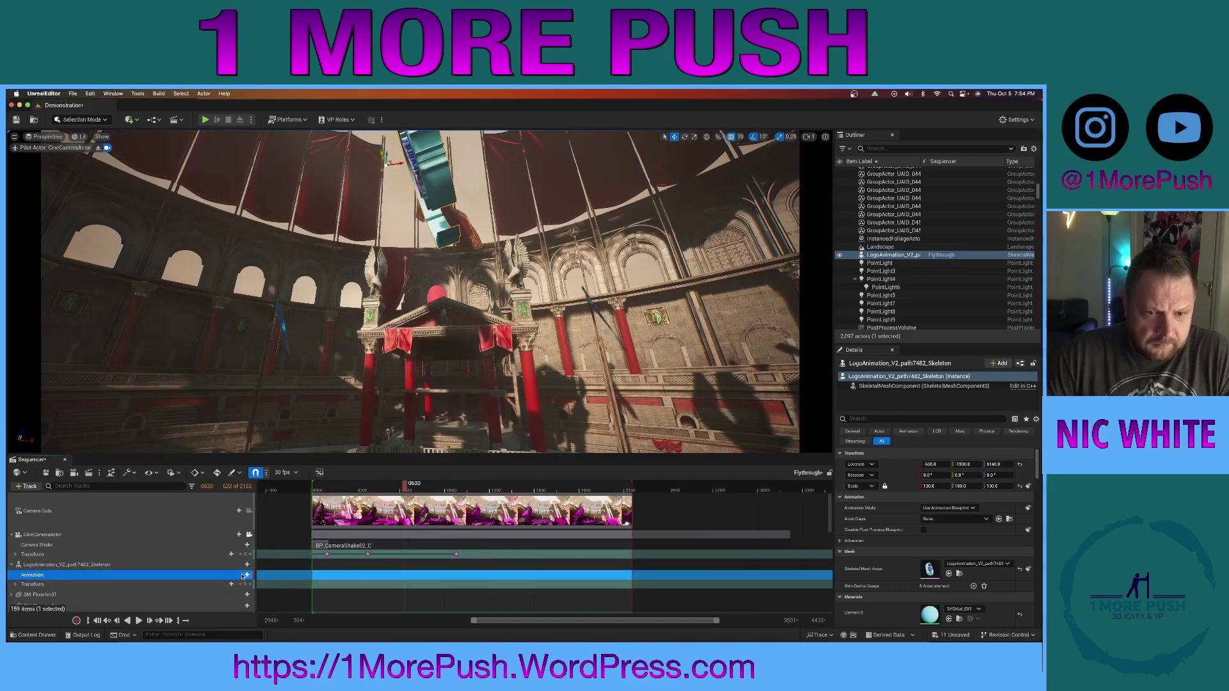
click(248, 575)
click(236, 579)
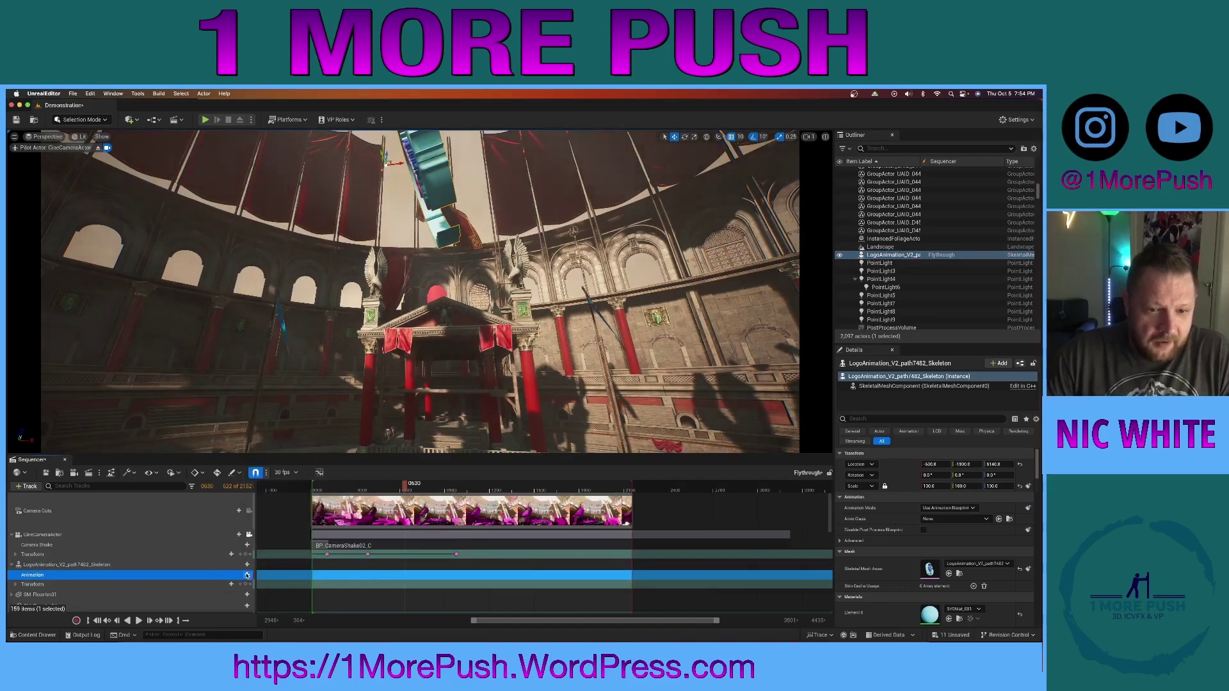
click(247, 575)
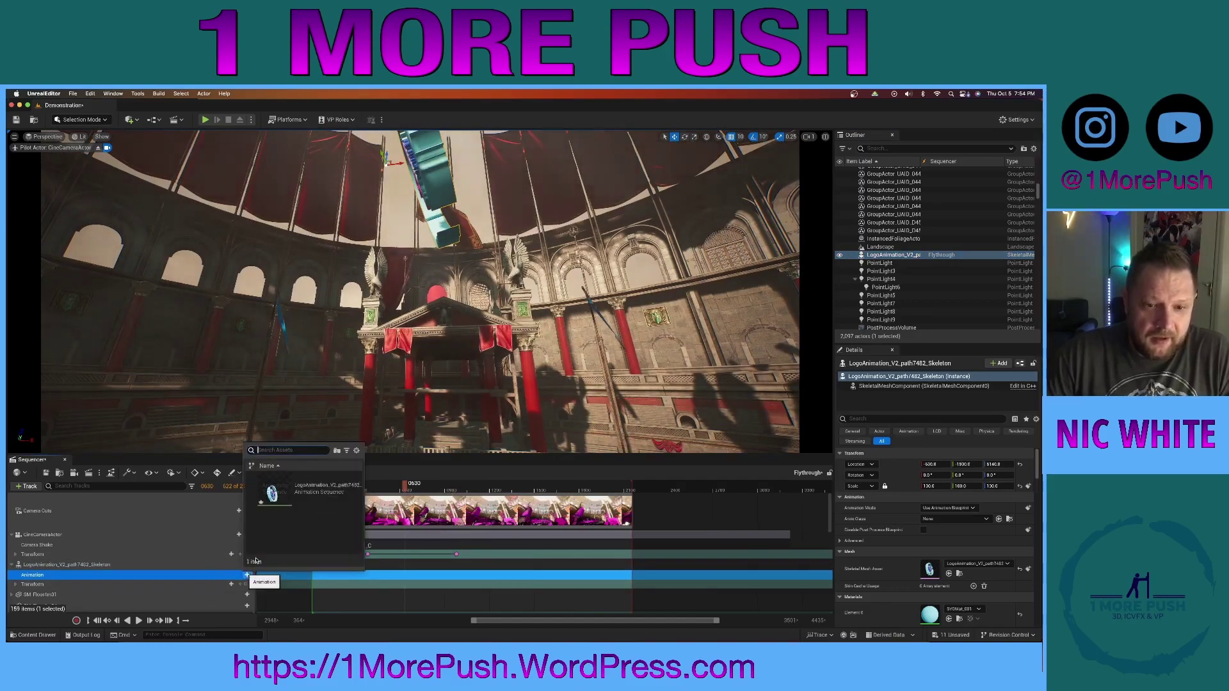
click(284, 492)
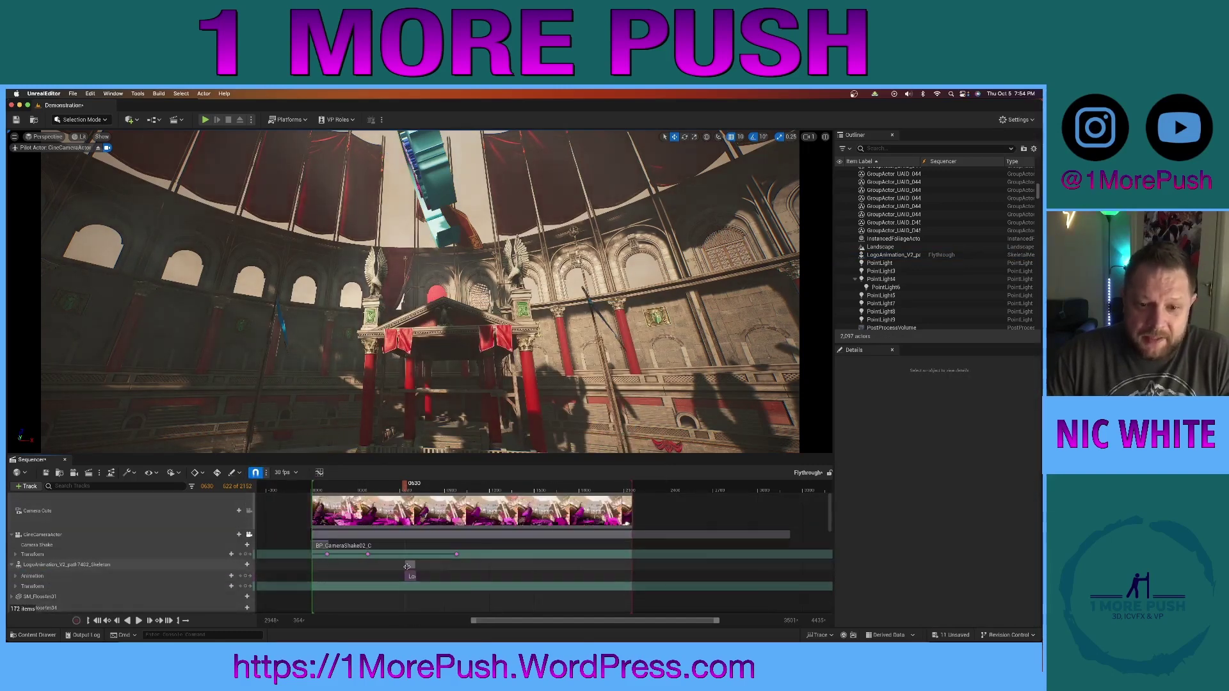
Drag the animation clip's start and end edges to span the timeline, then play to preview.
drag(406, 565, 309, 572)
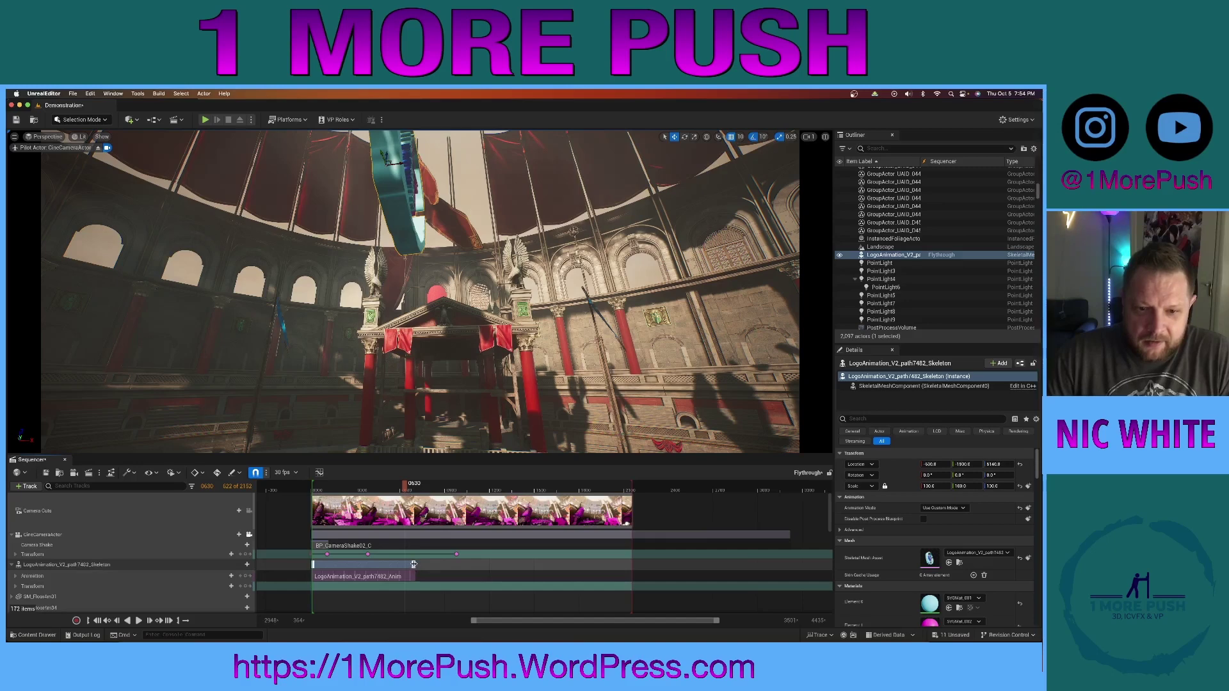
drag(550, 566, 612, 573)
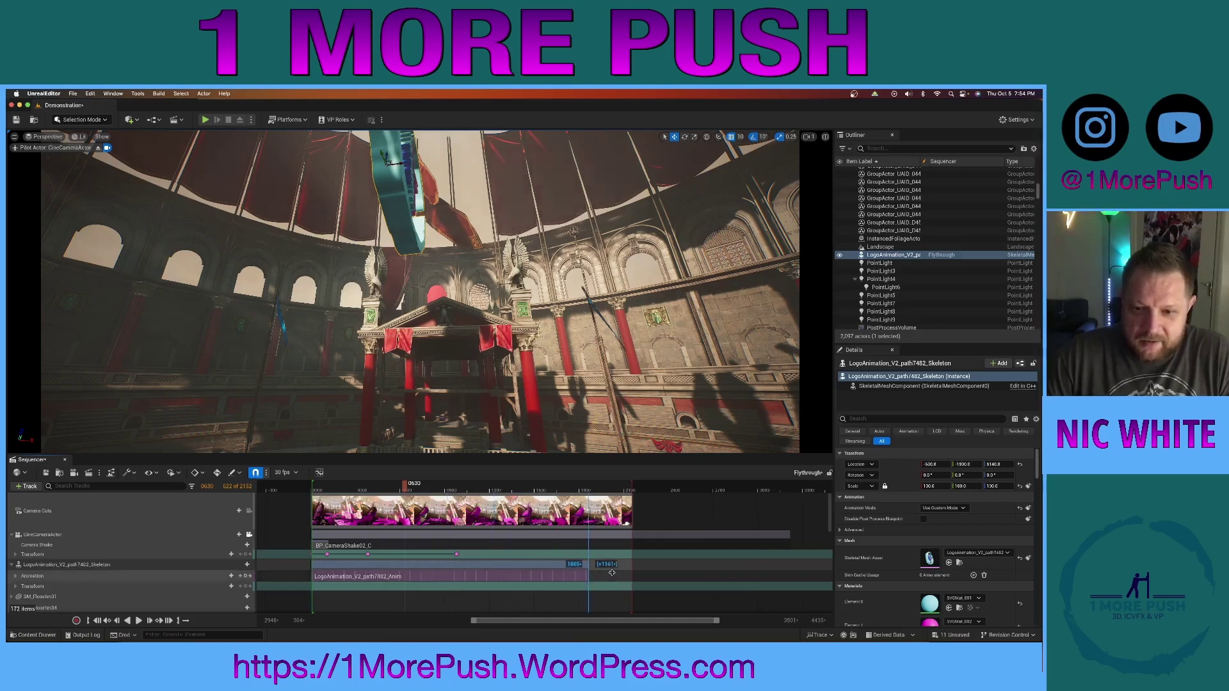
drag(426, 587, 430, 588)
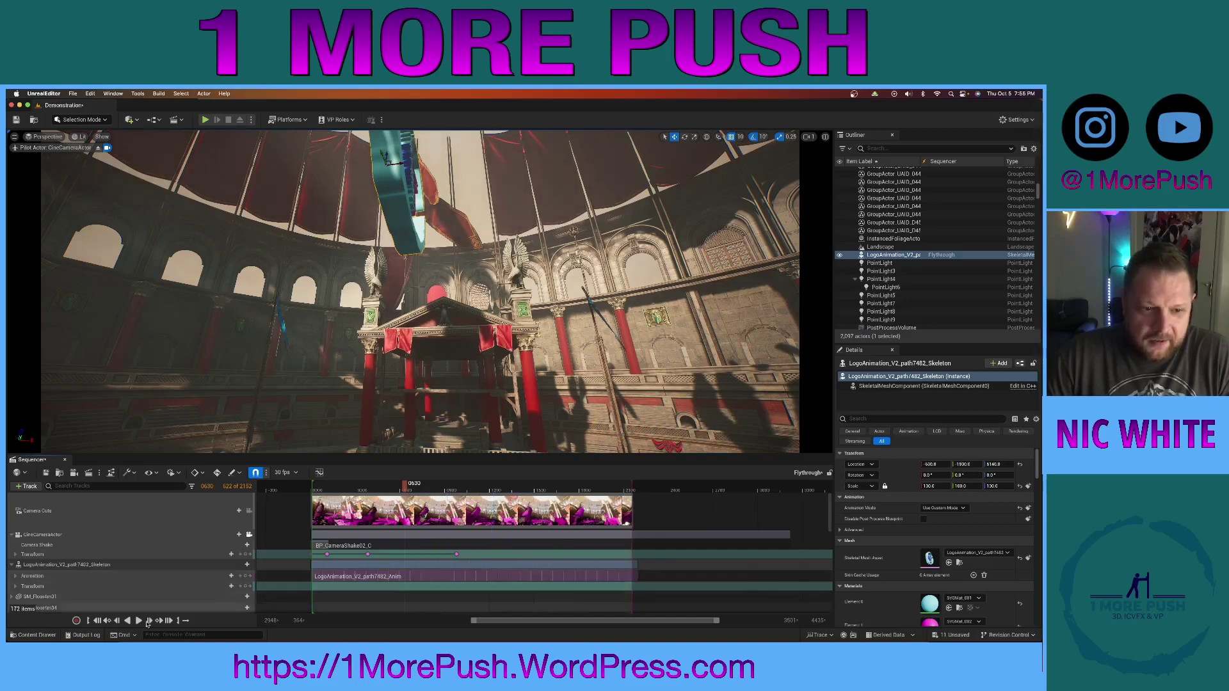
click(139, 621)
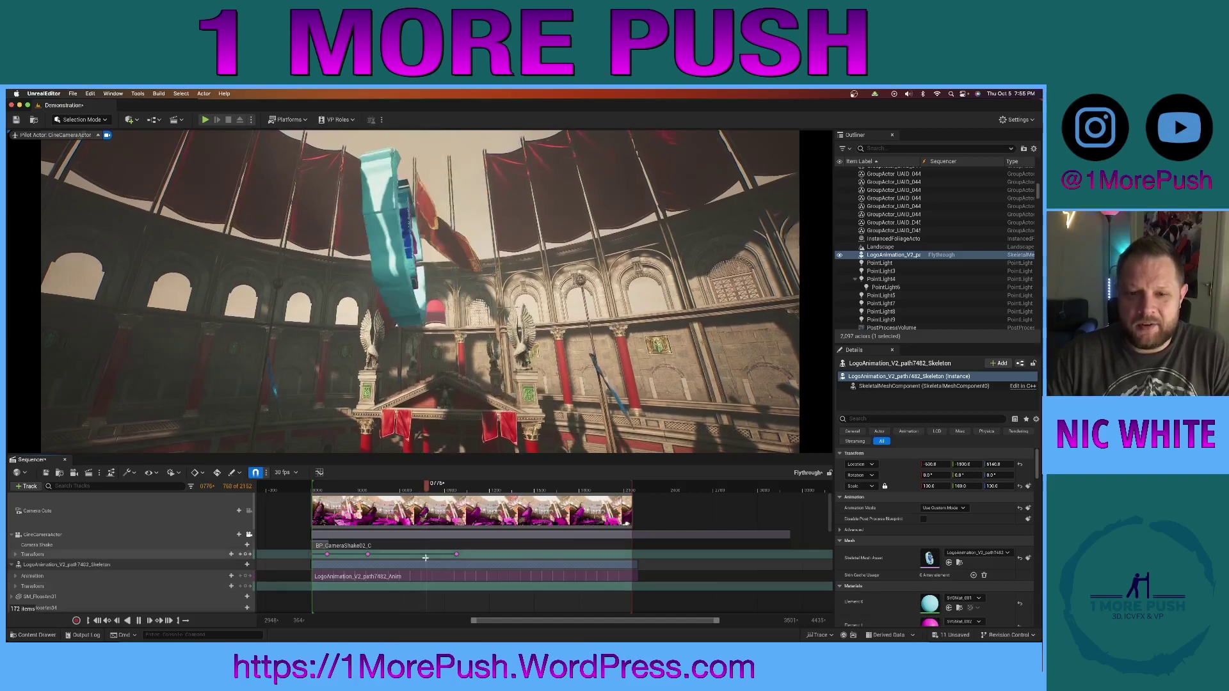
click(516, 566)
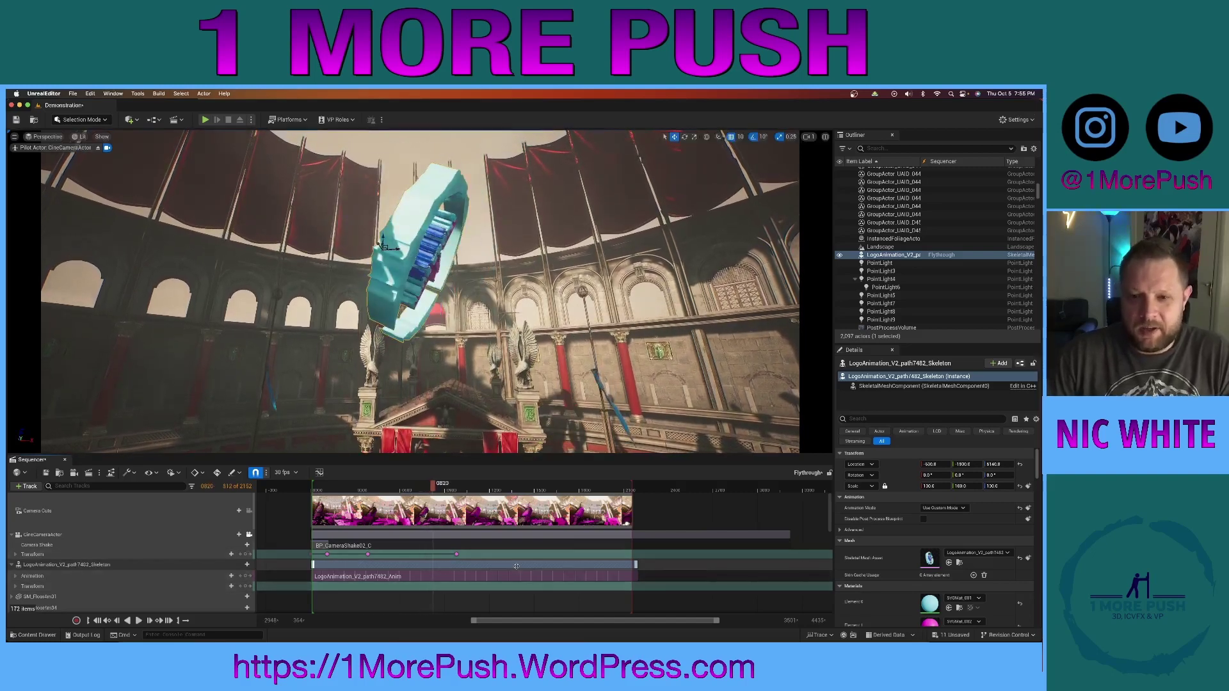
Set the logo's Rotation X to 90 so it stands upright.
click(928, 475)
text(90)
key(Tab)
key(Tab)
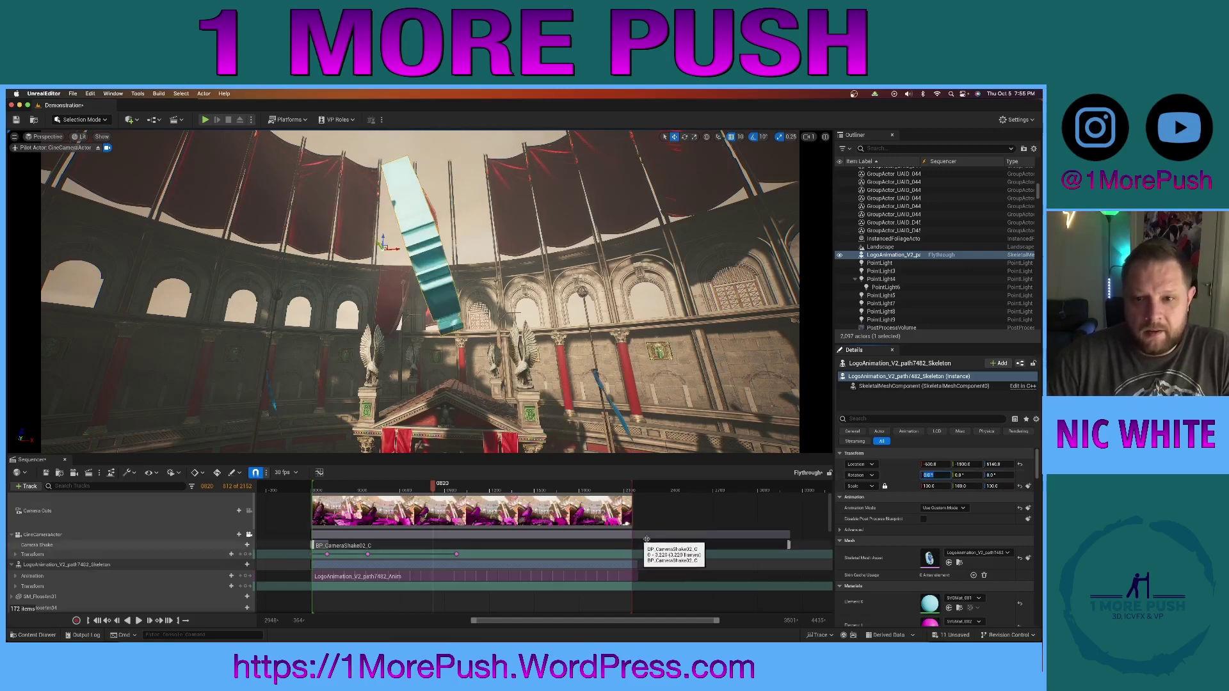
click(936, 478)
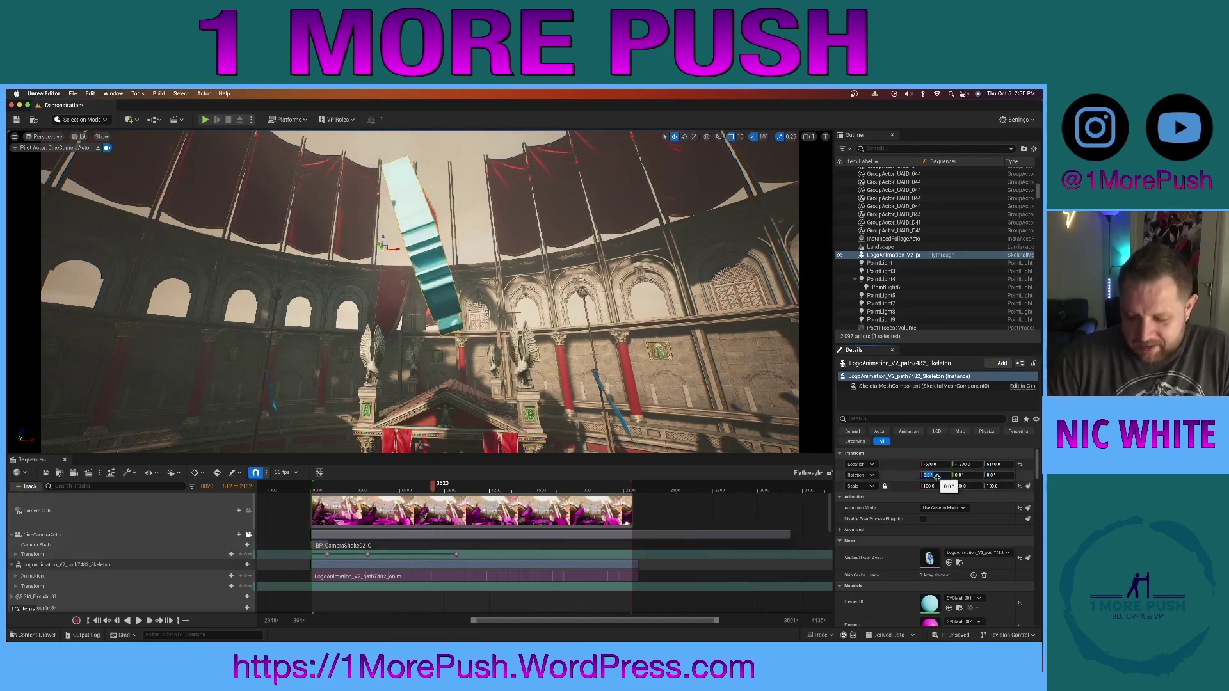
text(90)
key(Return)
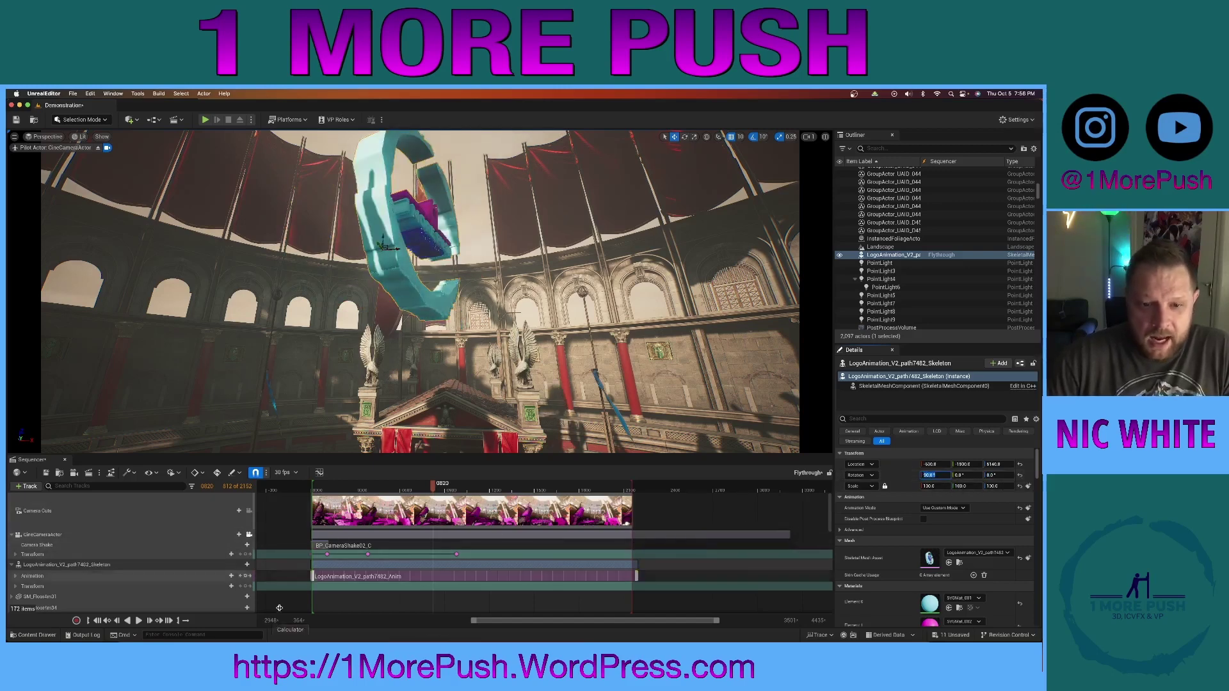